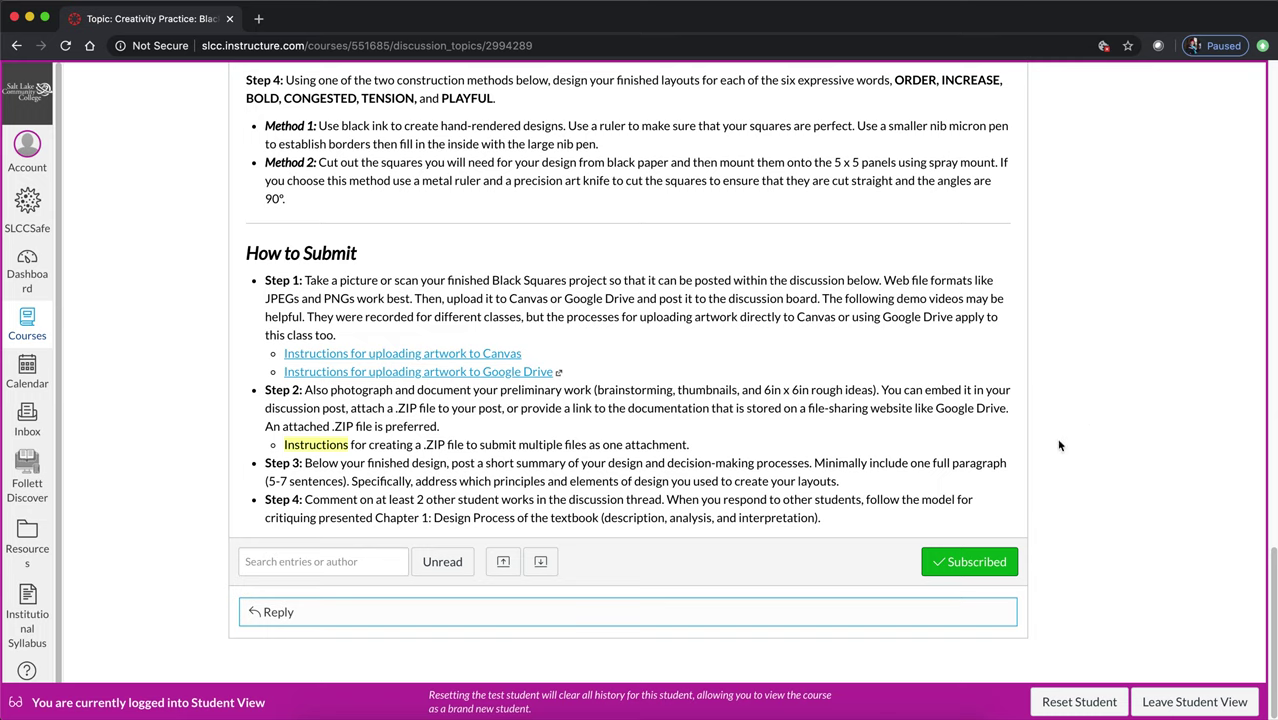
- Open a reply to the Black Squares discussion and bring its file attachment field into view
click(307, 614)
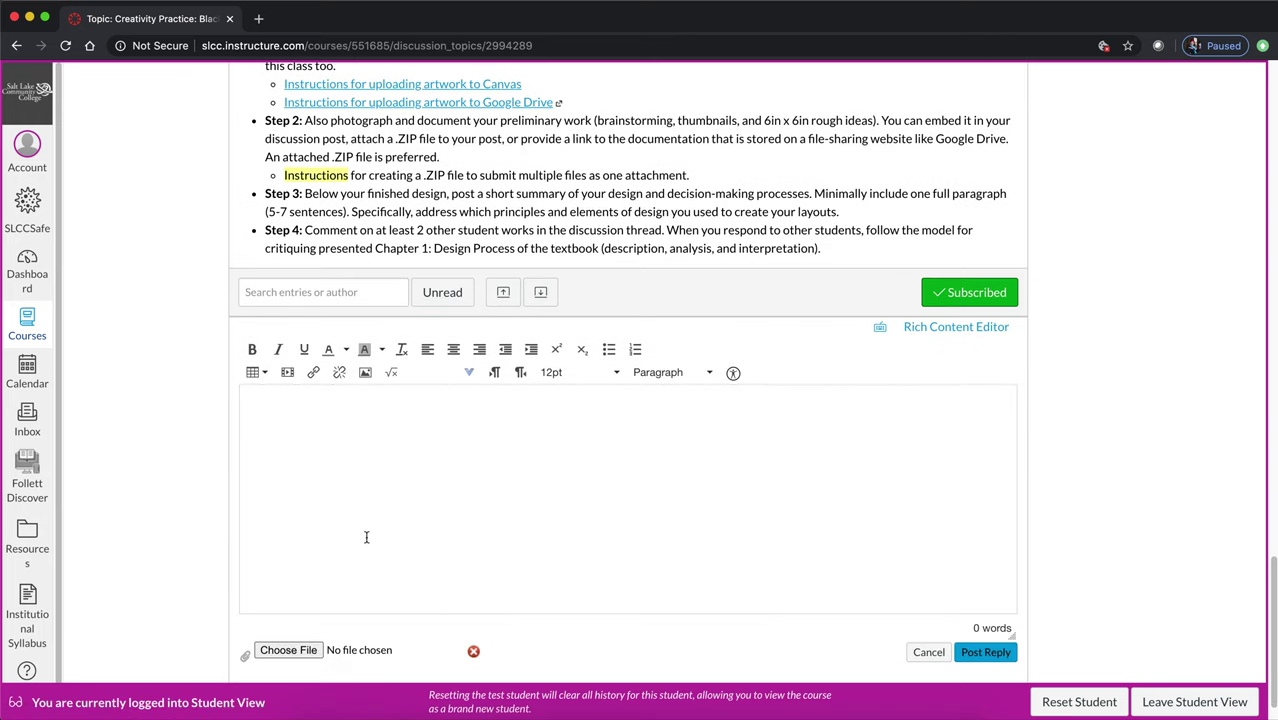
scroll(366, 537, down, 1)
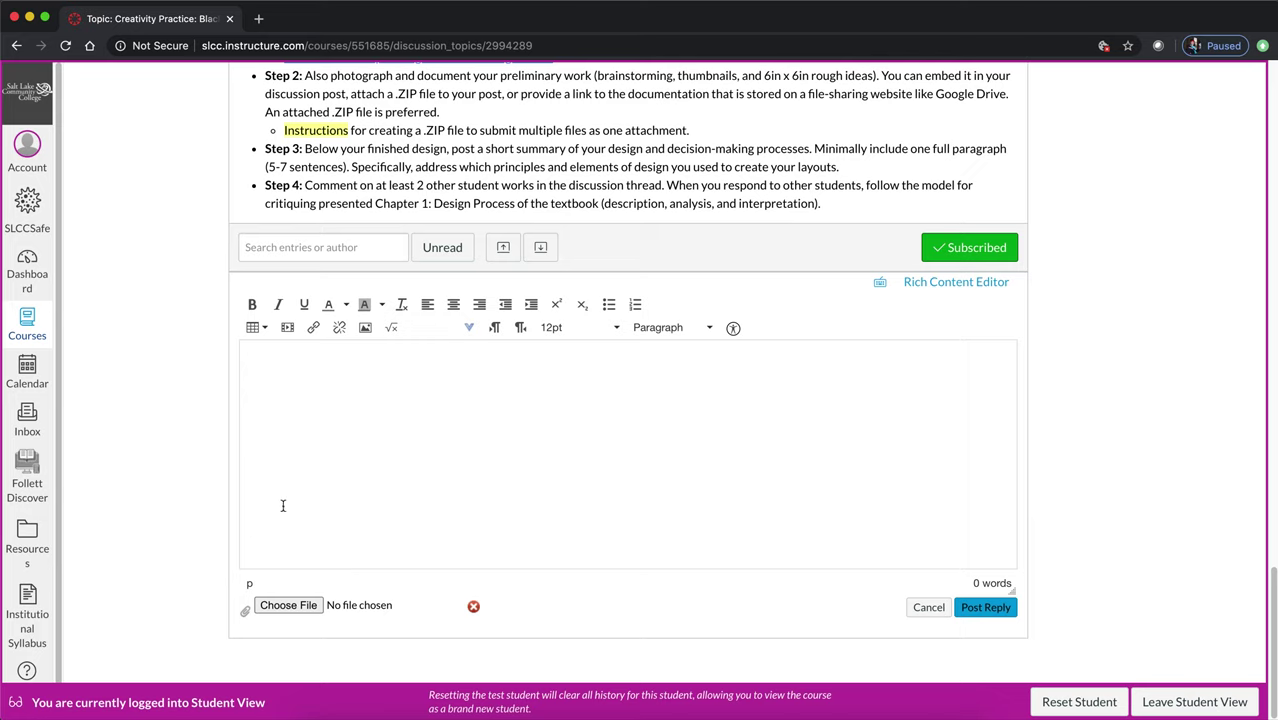
click(269, 607)
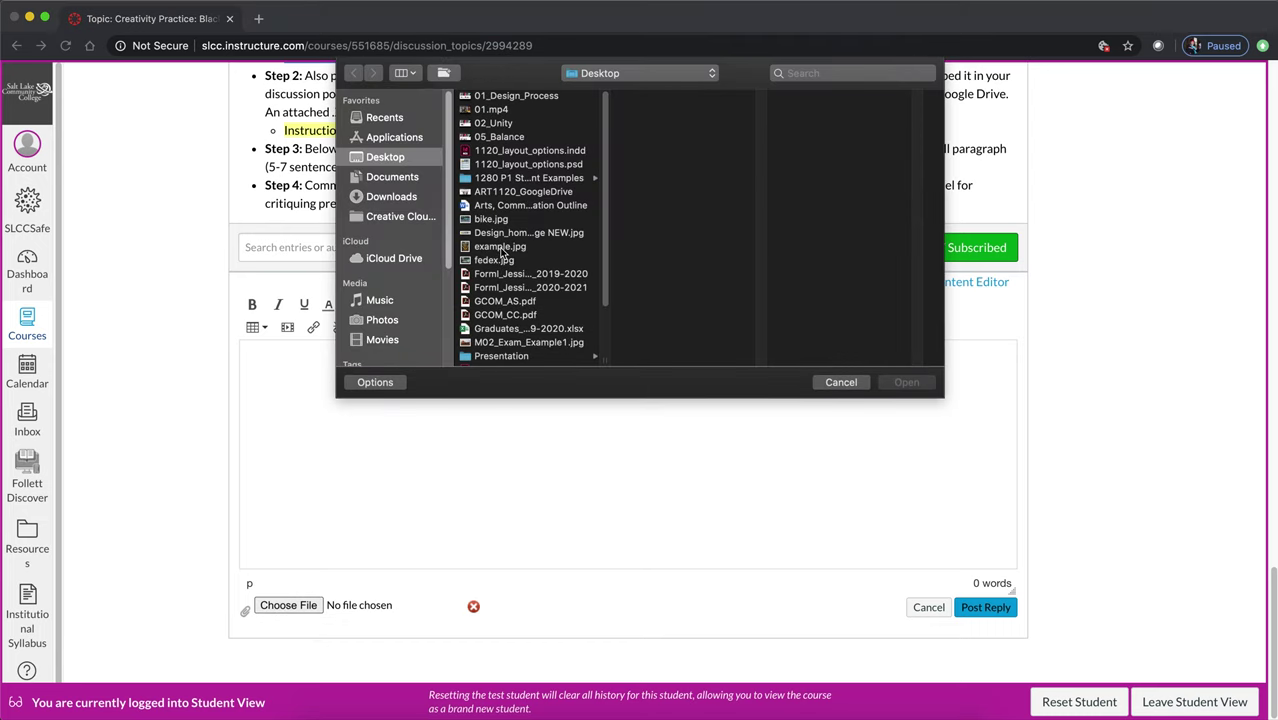
click(500, 247)
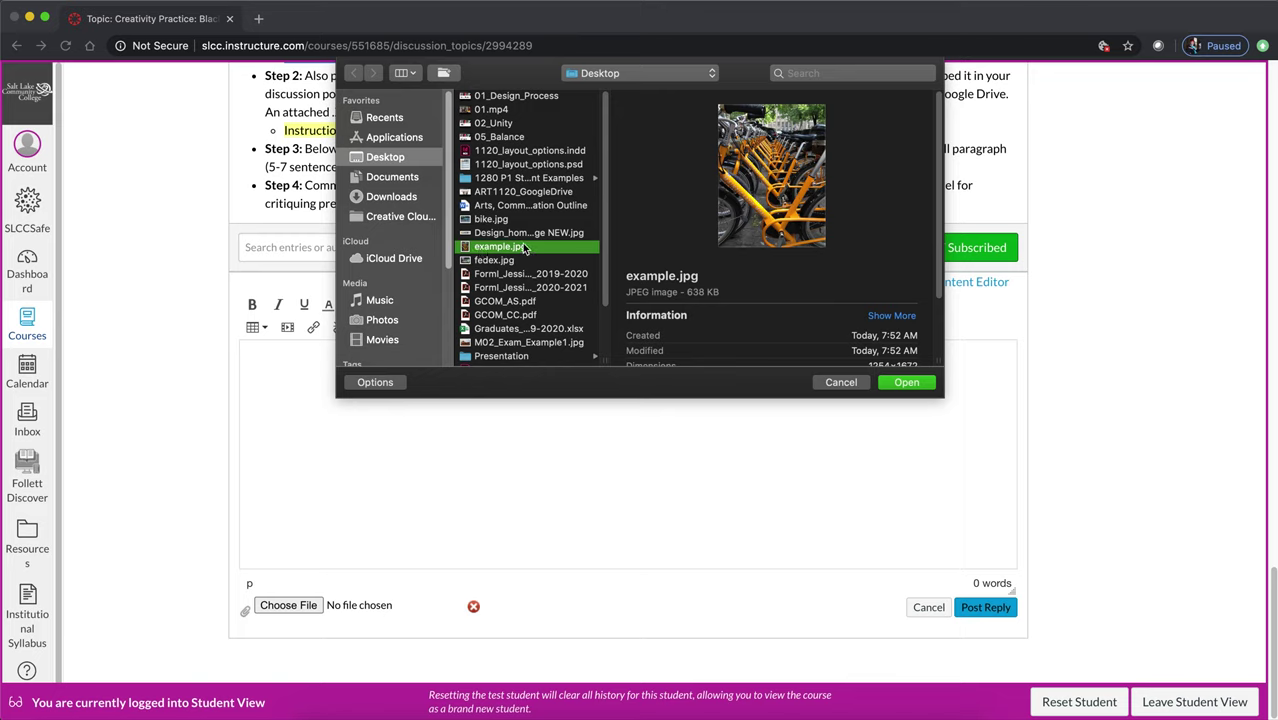
click(496, 220)
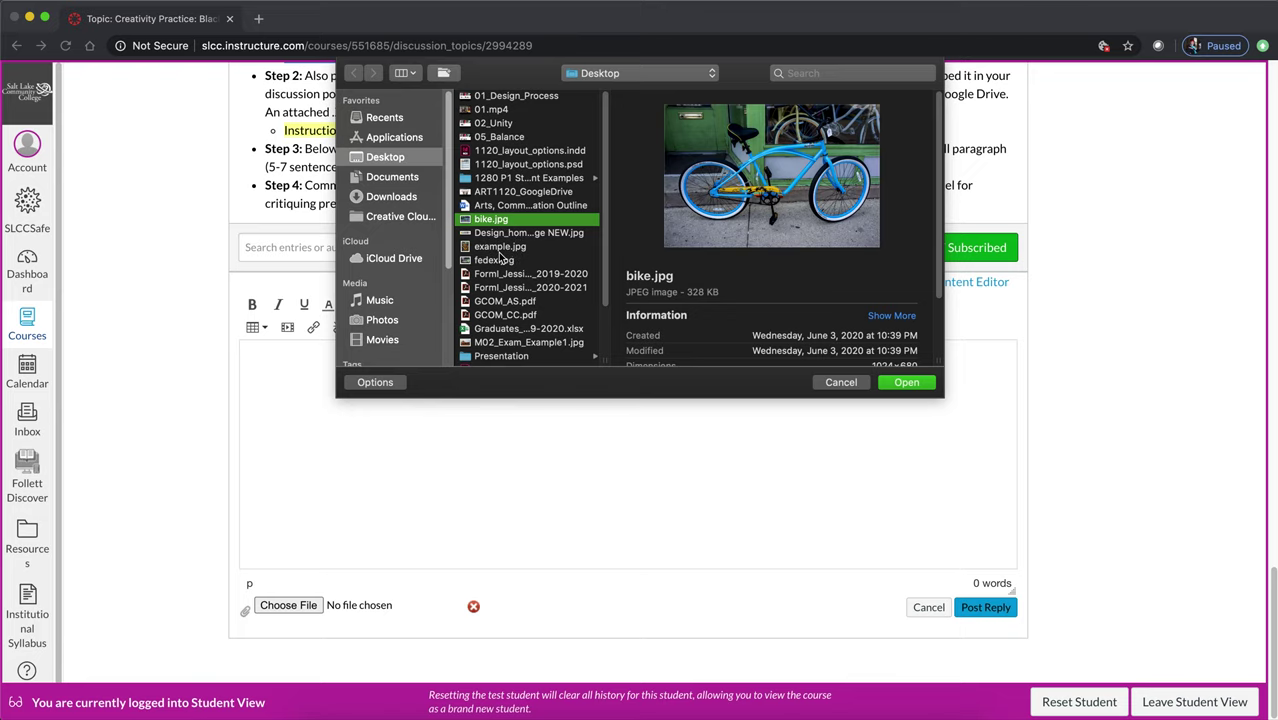
click(838, 383)
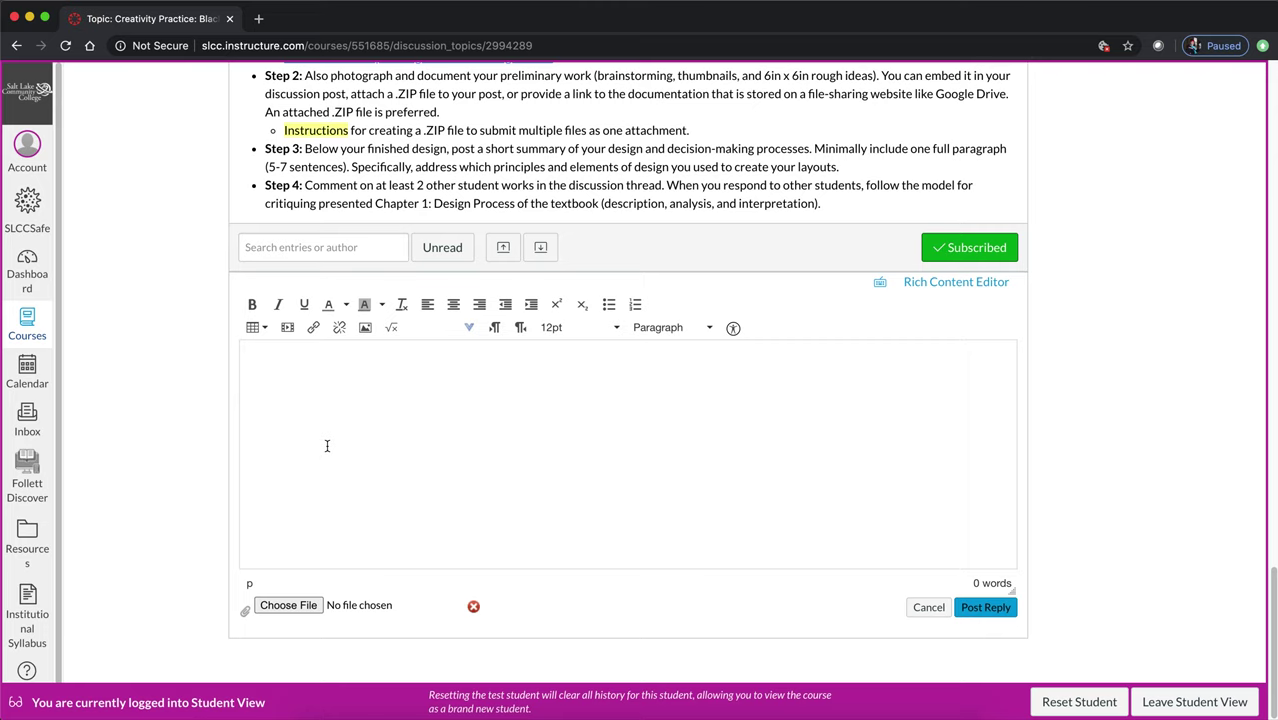
scroll(326, 446, up, 15)
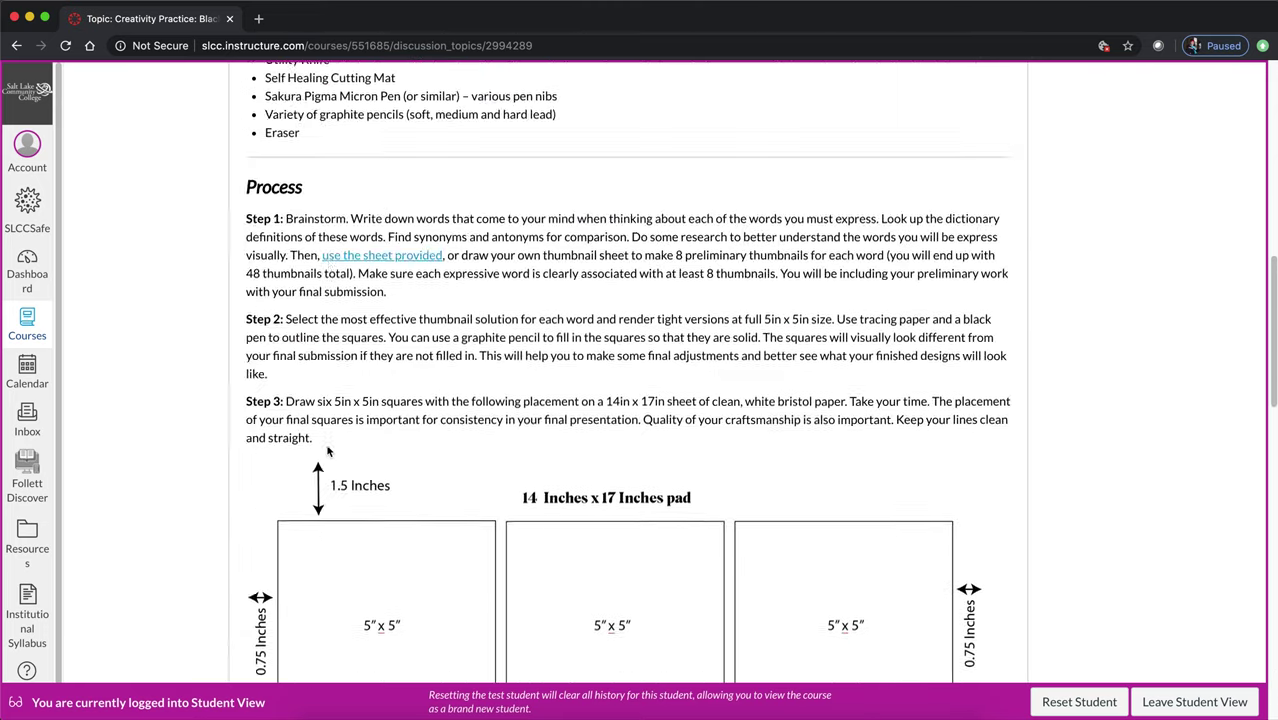
scroll(326, 450, up, 5)
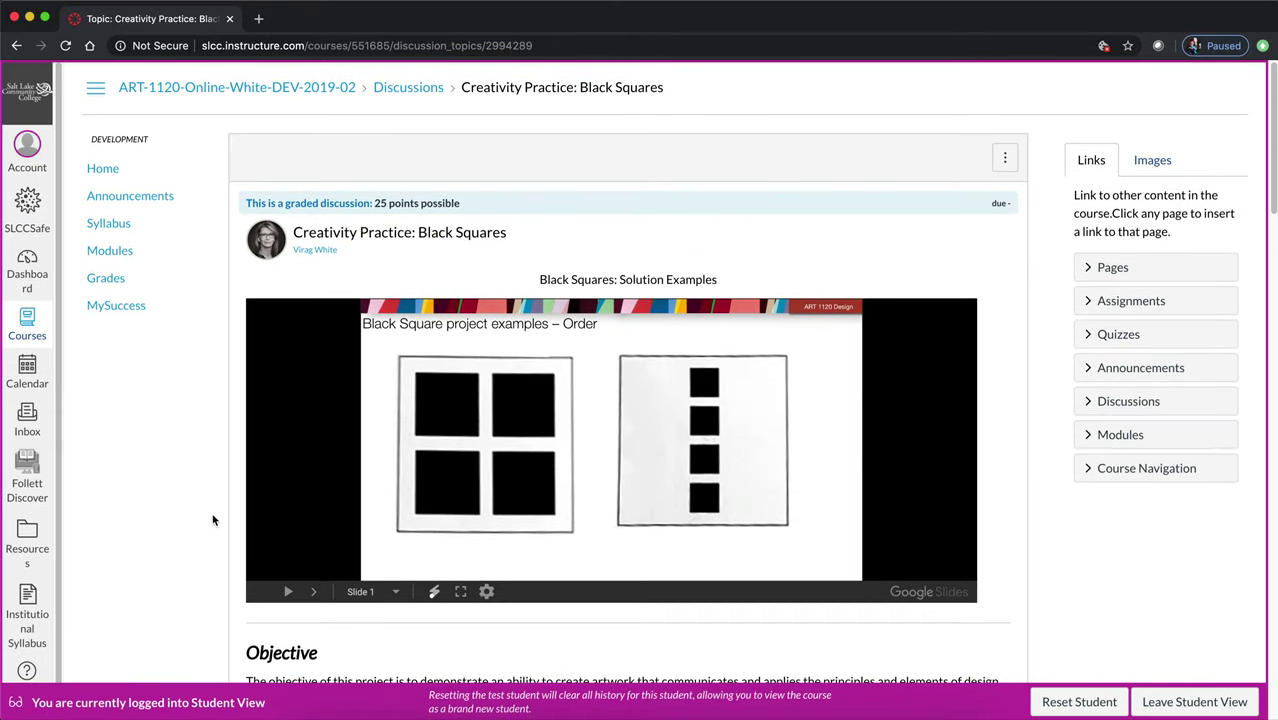
scroll(212, 519, down, 1)
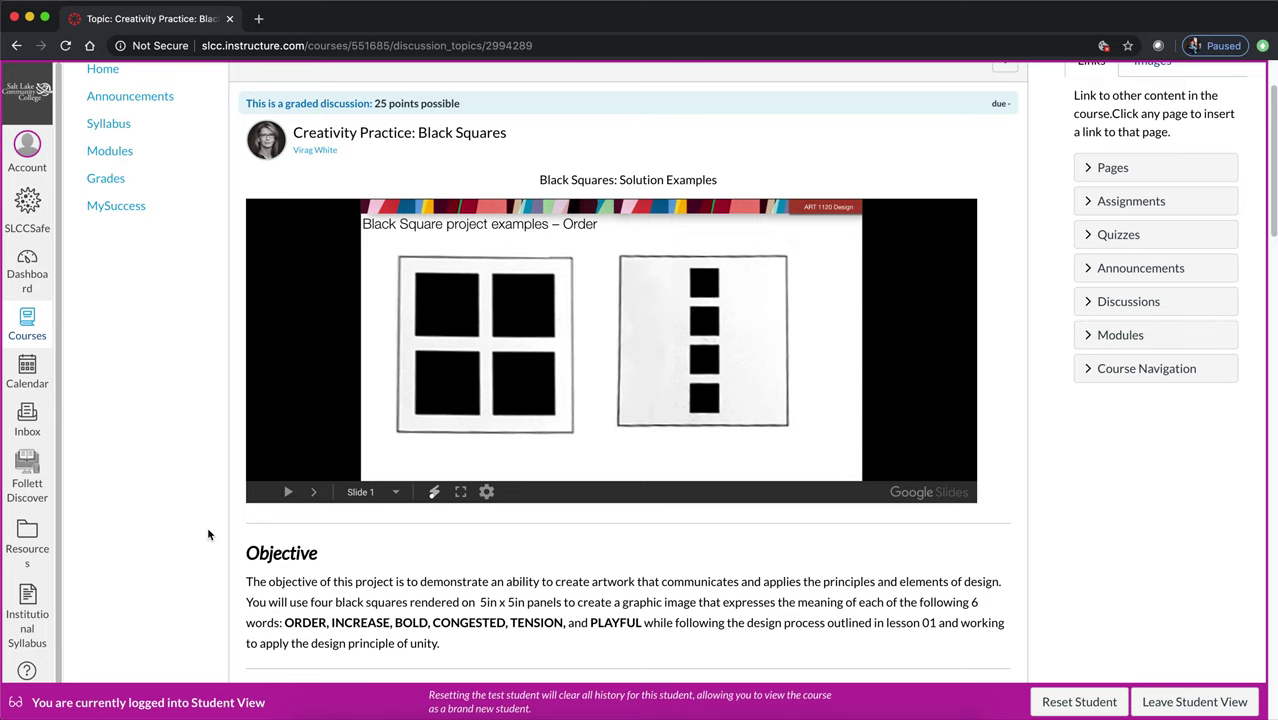
scroll(208, 533, down, 15)
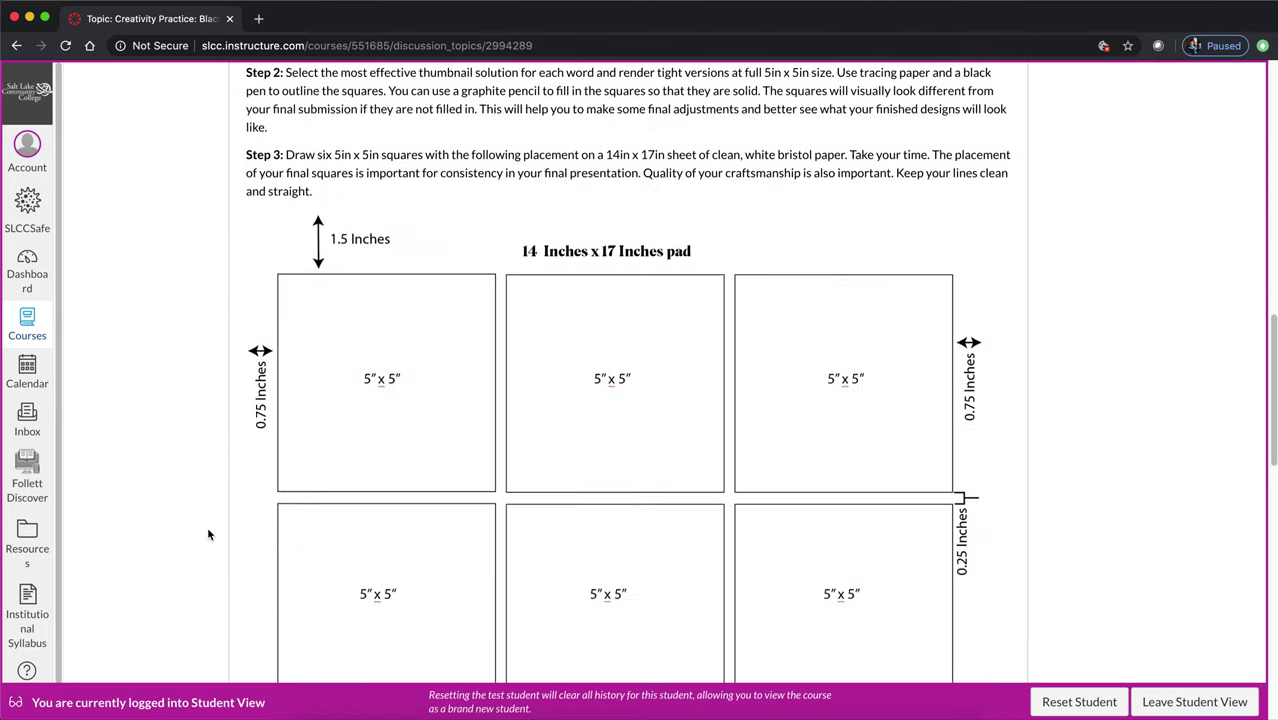
scroll(208, 533, down, 10)
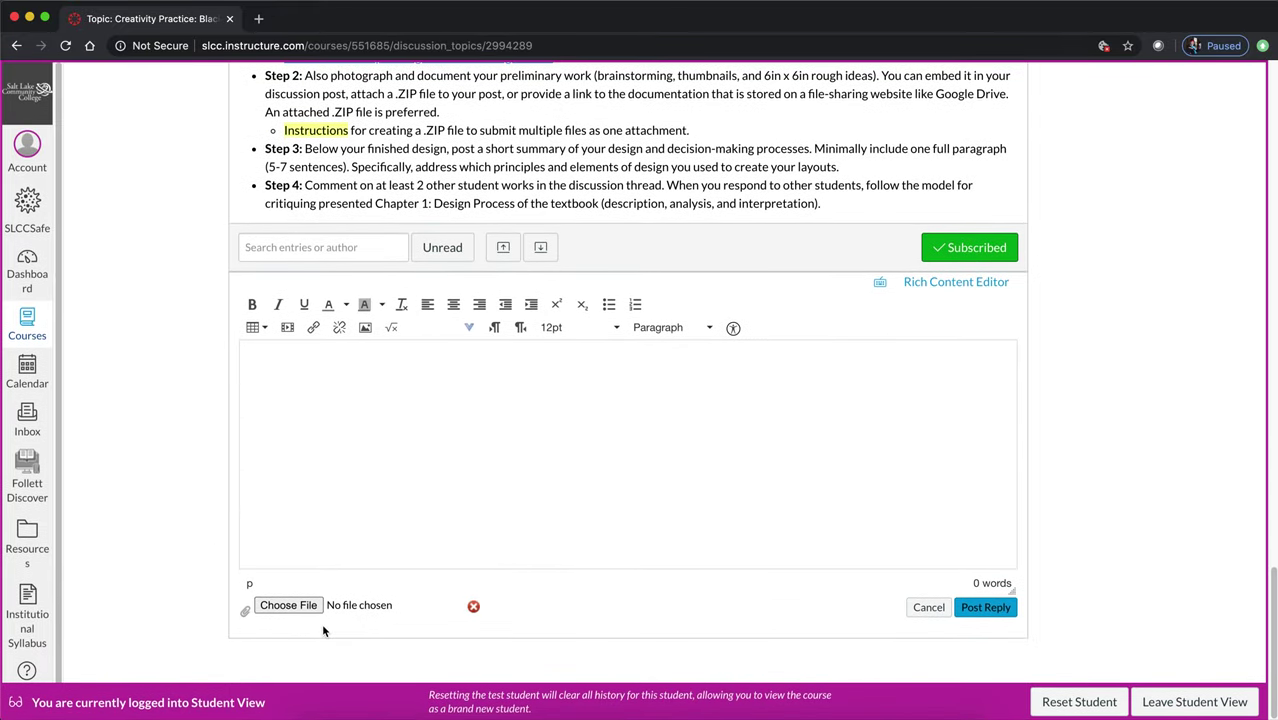
- Create a desktop folder named with the student's last name followed by _BlackSquares, correcting the misspelled ending
click(29, 18)
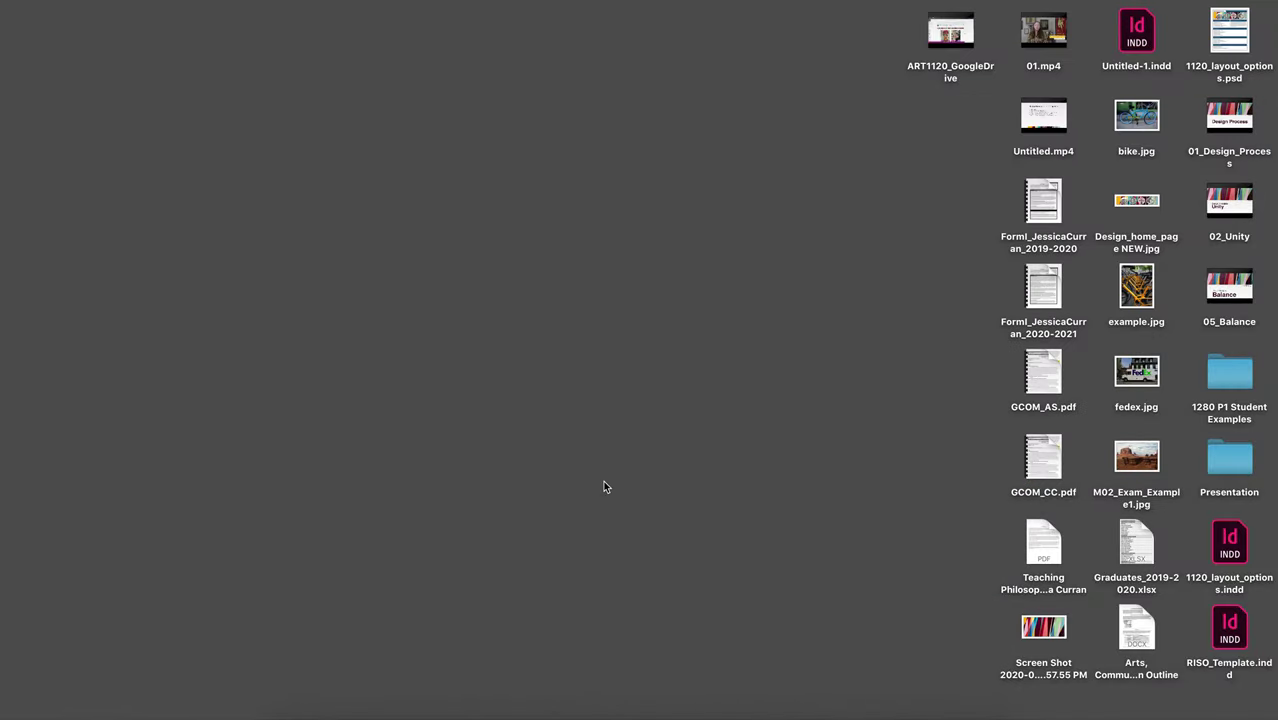
right_click(674, 434)
click(705, 435)
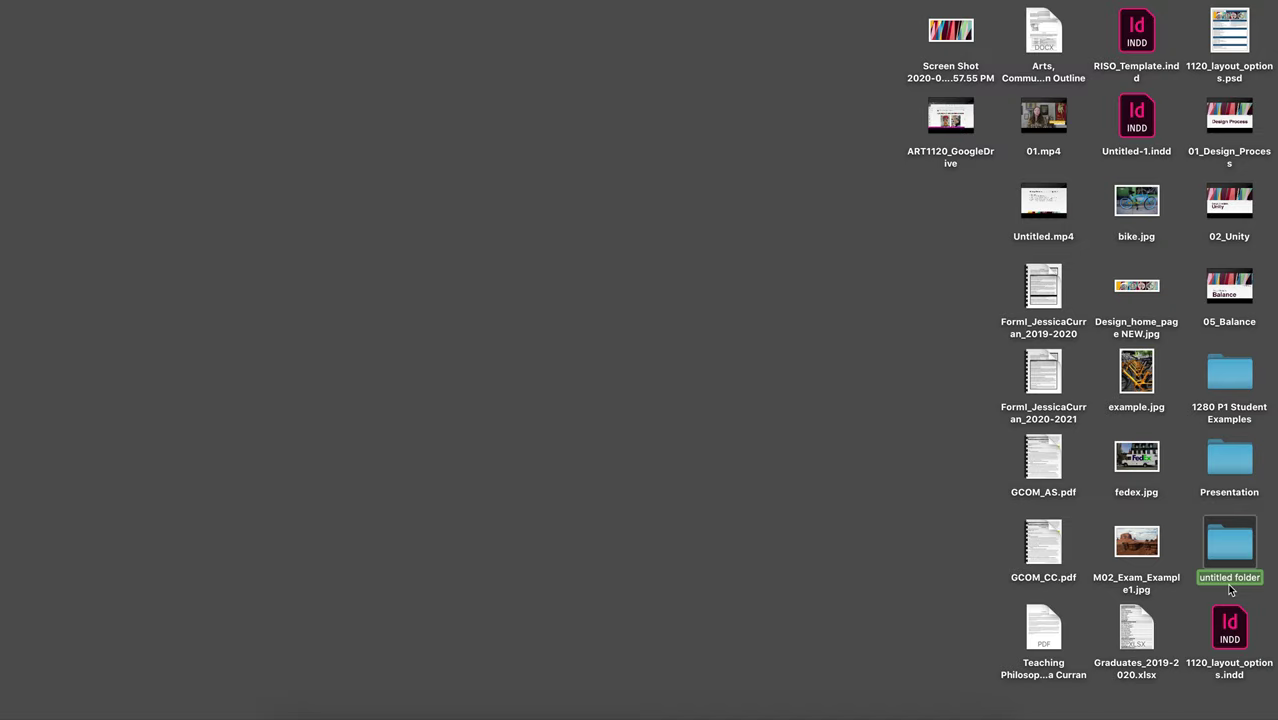
text(Curran)
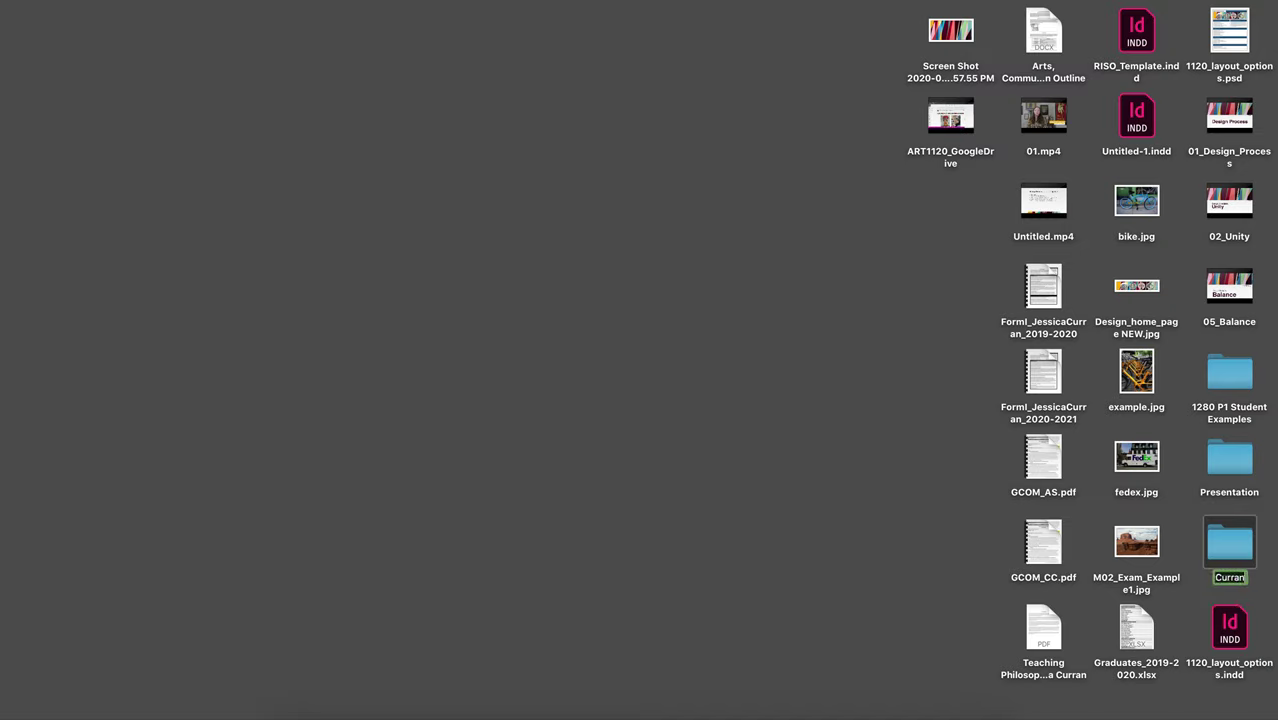
text(_BlackSquarea)
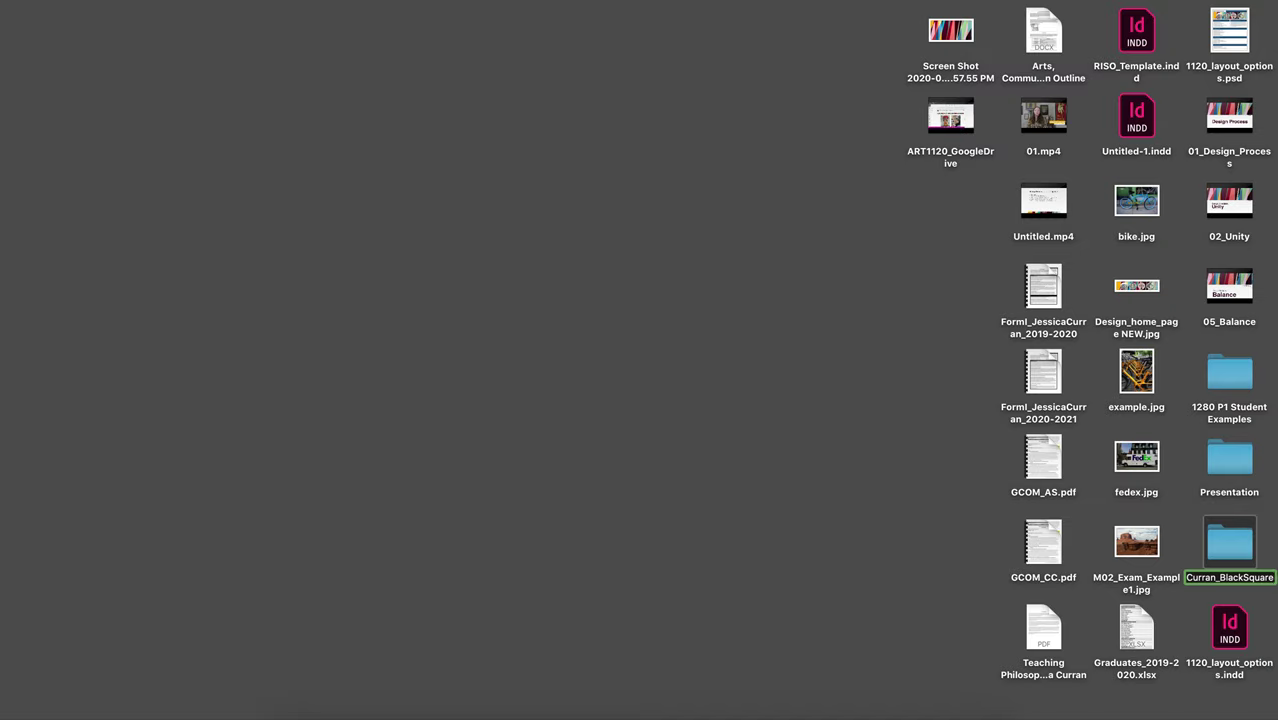
key(Return)
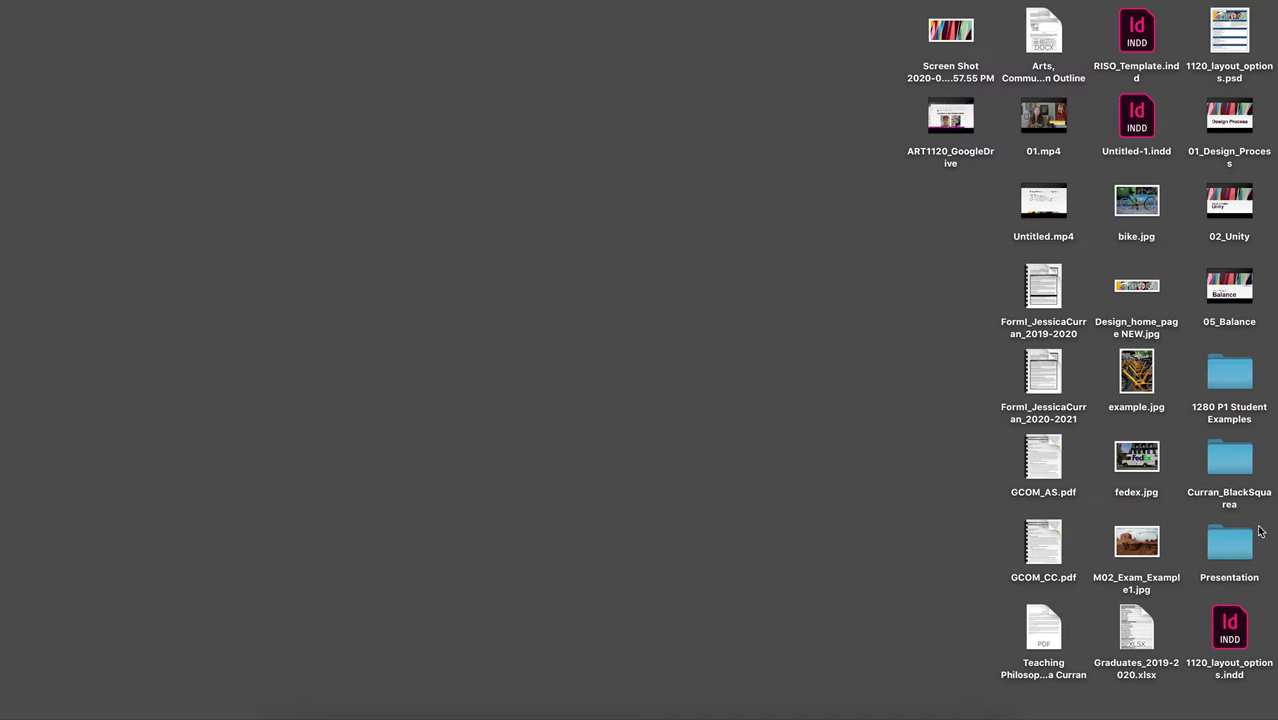
click(1226, 495)
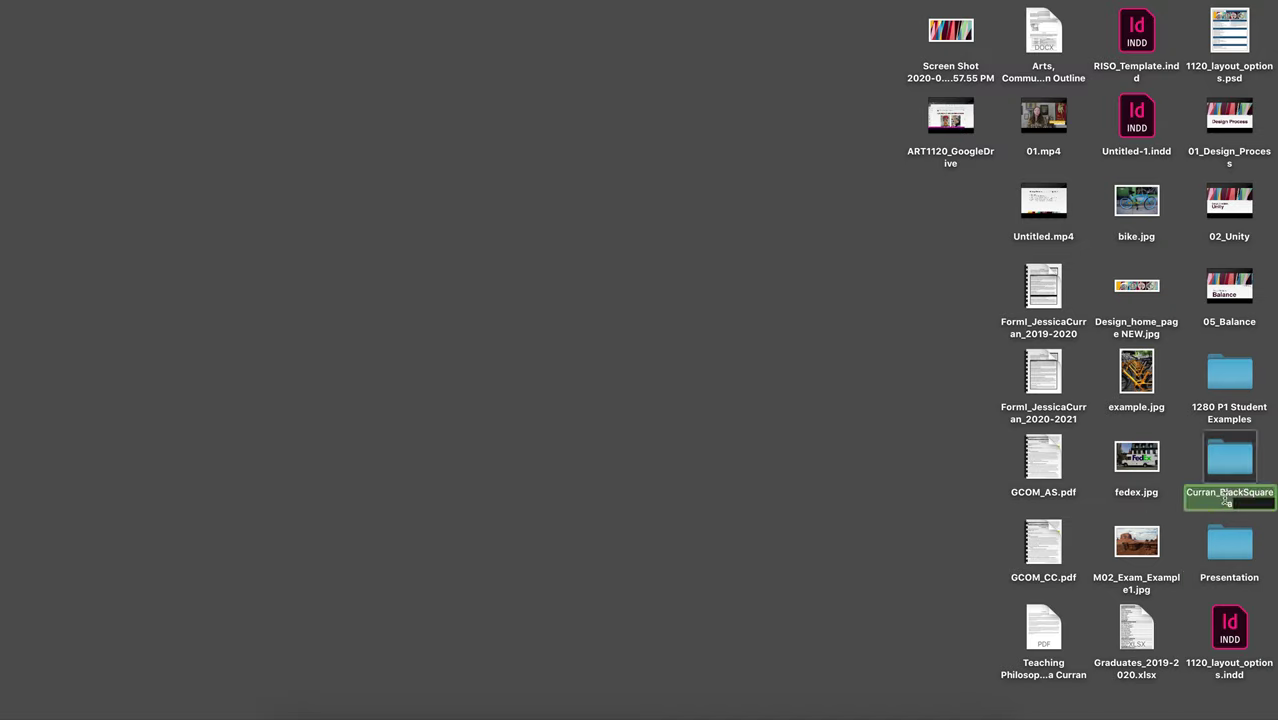
key(Right)
key(BackSpace)
text(s)
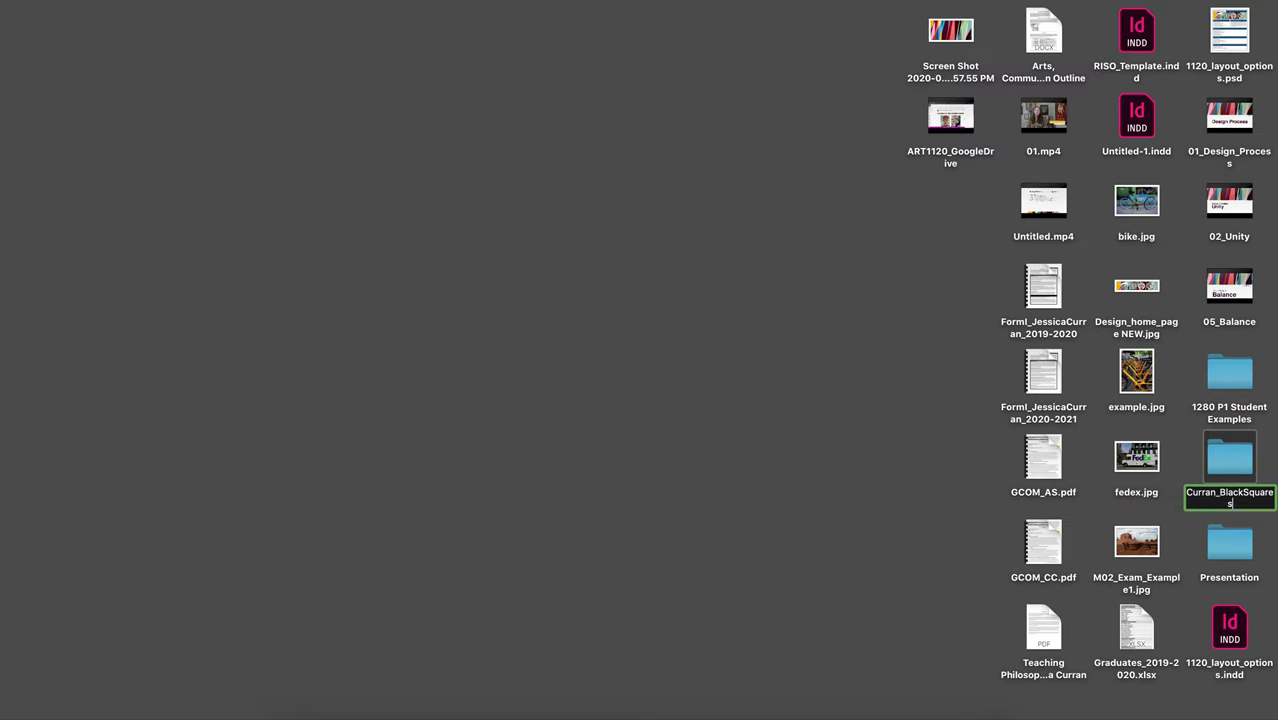
click(940, 487)
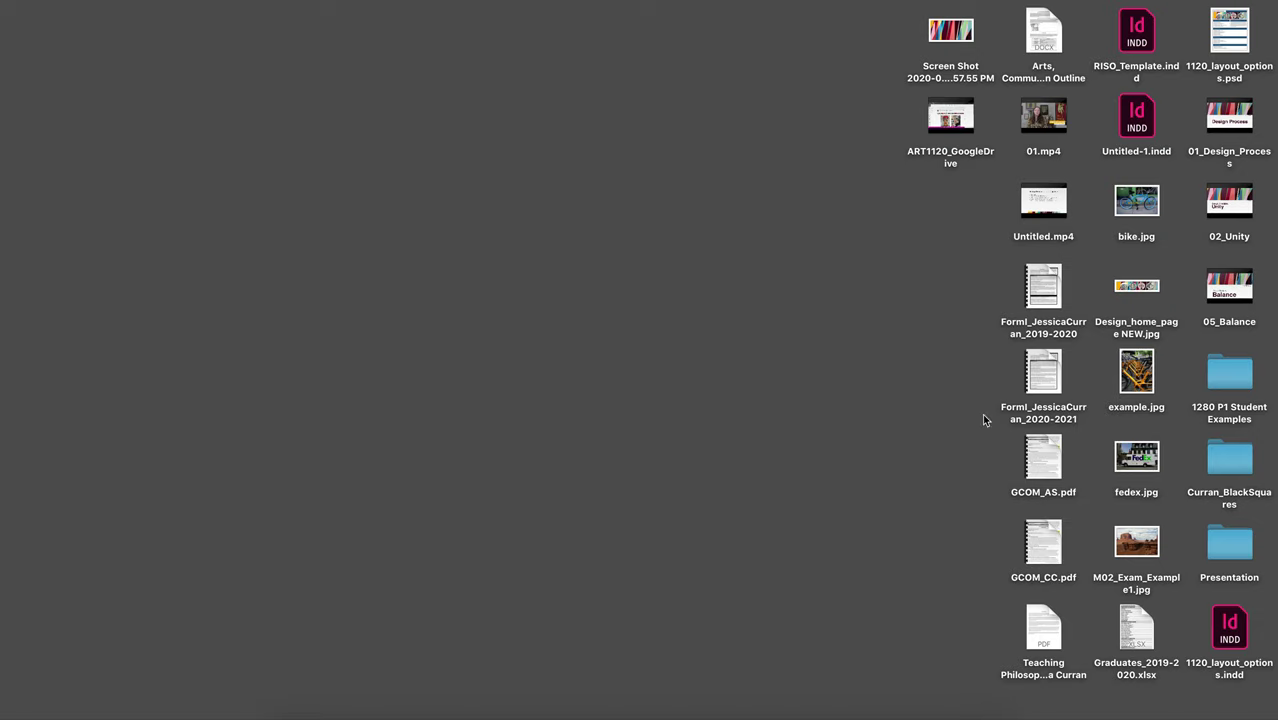
- Move bike.jpg, example.jpg, fedex.jpg and M02_Exam_Example1.jpg from the desktop into the new BlackSquares folder
drag(1137, 203, 1226, 446)
drag(1137, 286, 1218, 454)
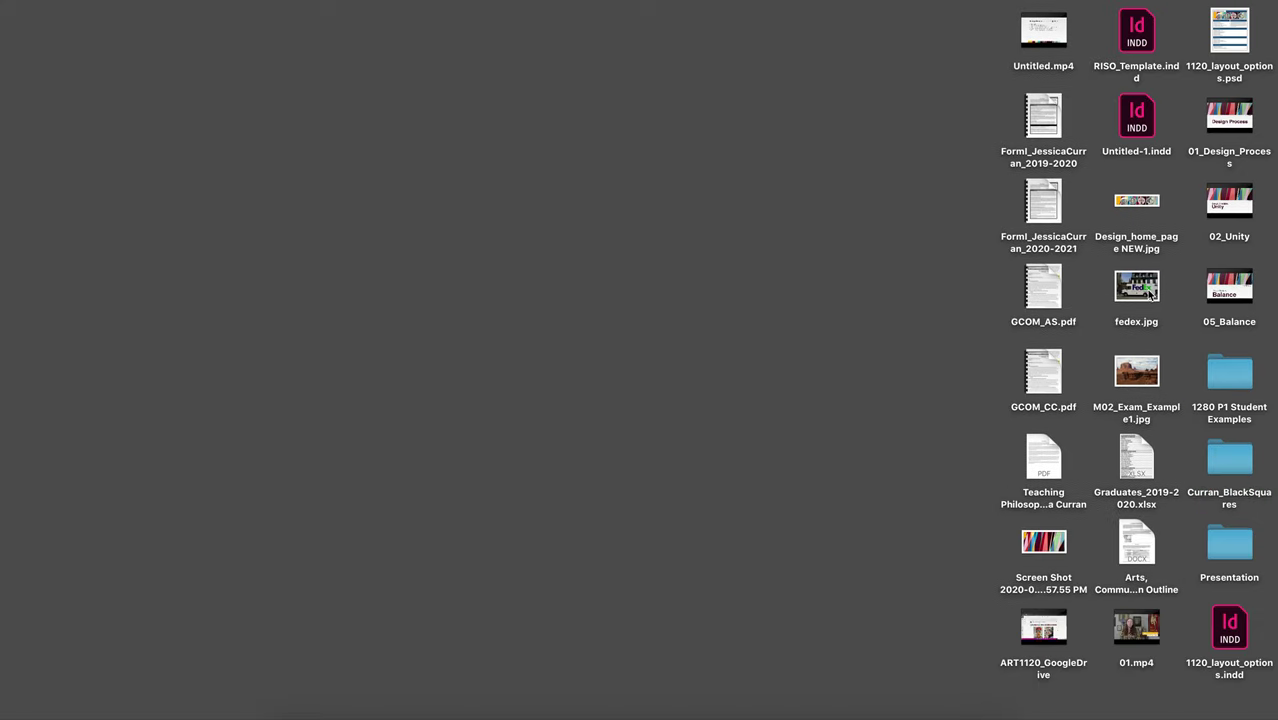
drag(1148, 297, 1220, 460)
drag(1143, 300, 1242, 460)
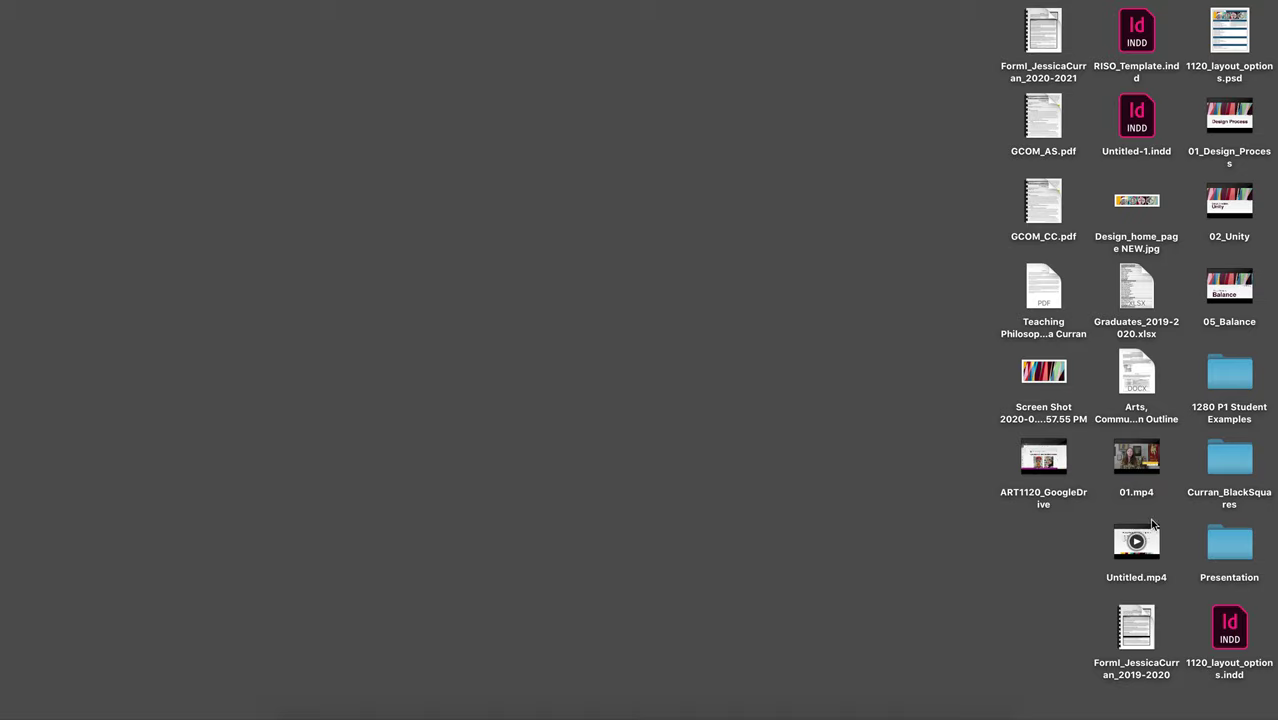
- Compress the BlackSquares folder into a ZIP file on the desktop
right_click(1230, 462)
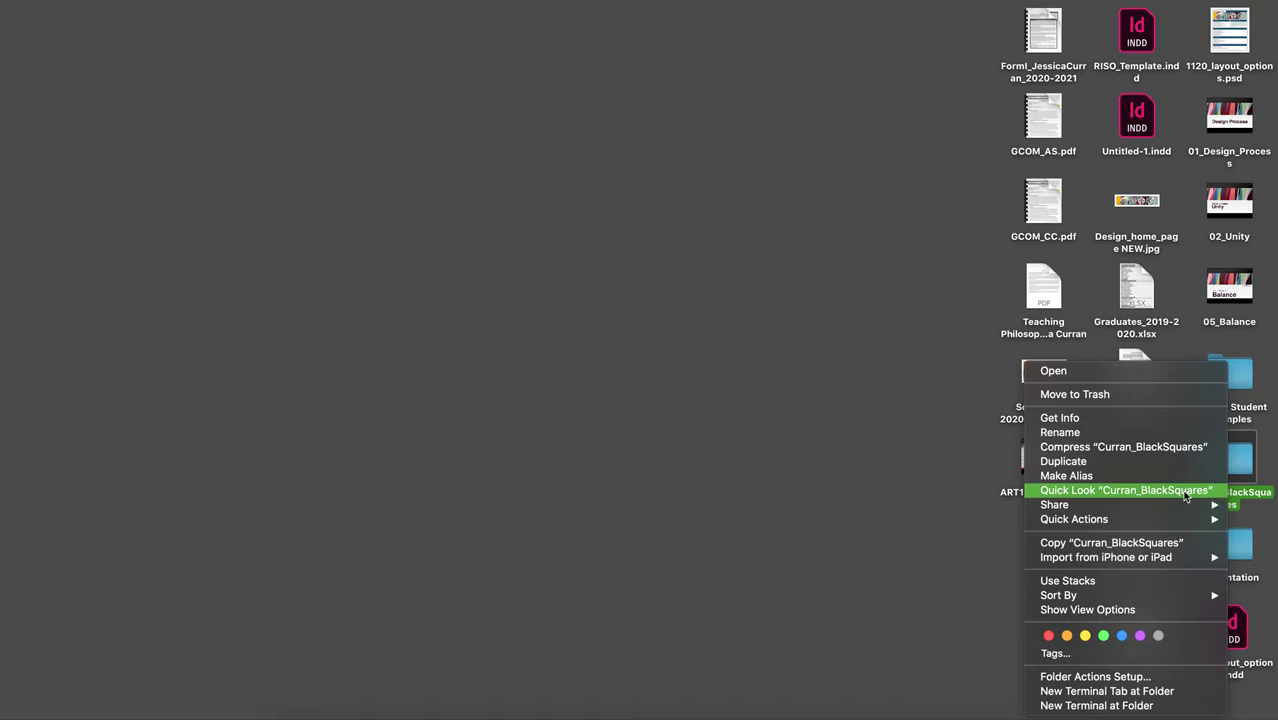
click(1063, 447)
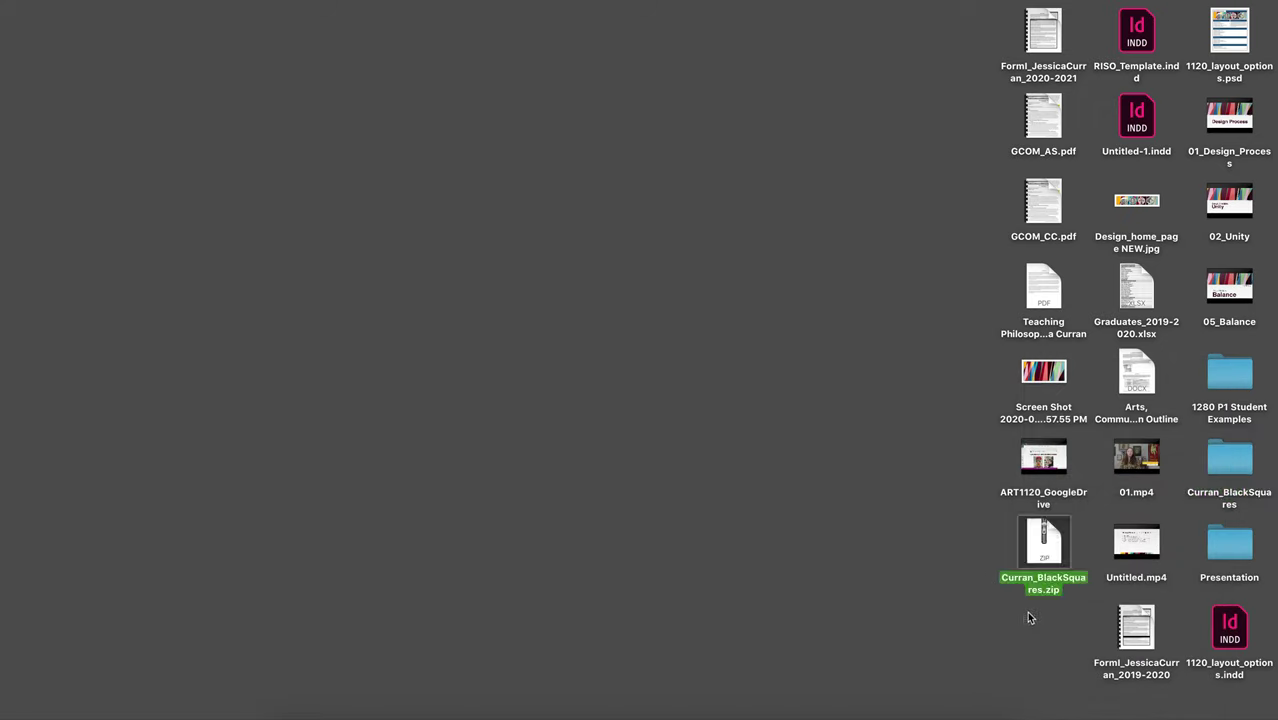
click(1064, 610)
drag(1080, 610, 946, 589)
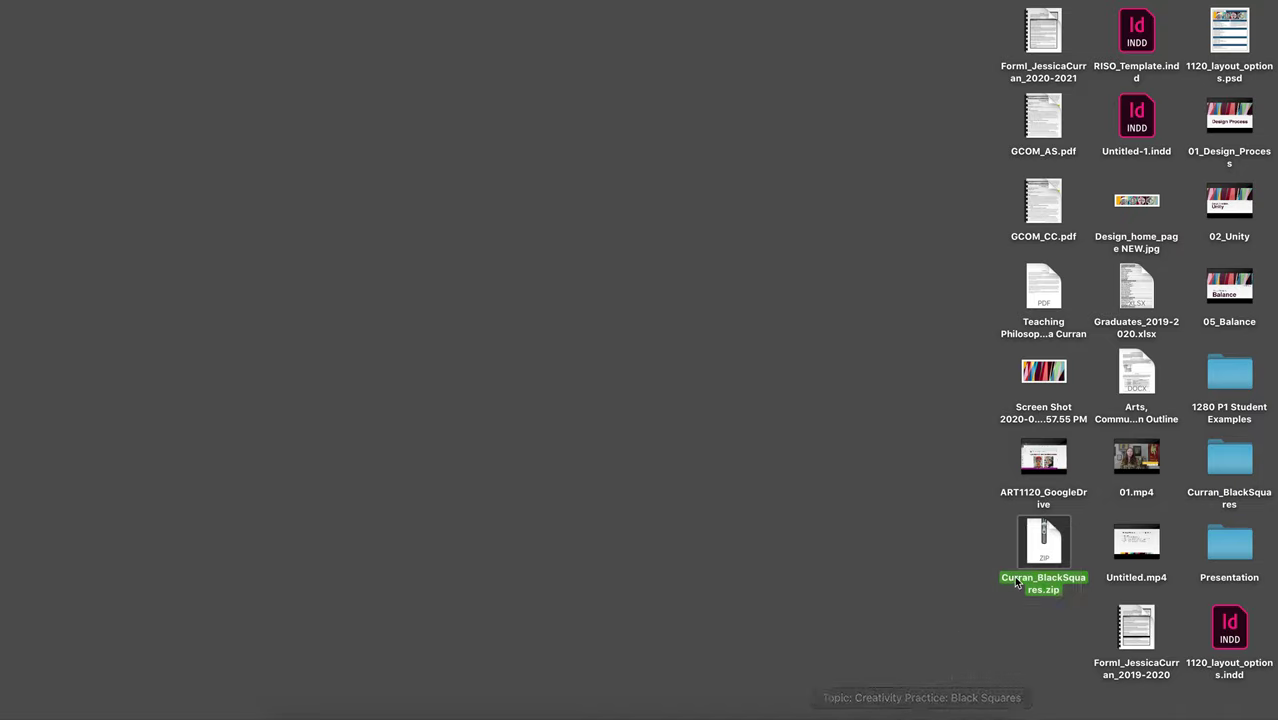
- Extract the BlackSquares ZIP file and check the images inside the extracted folder, closing its window when done
double_click(1040, 548)
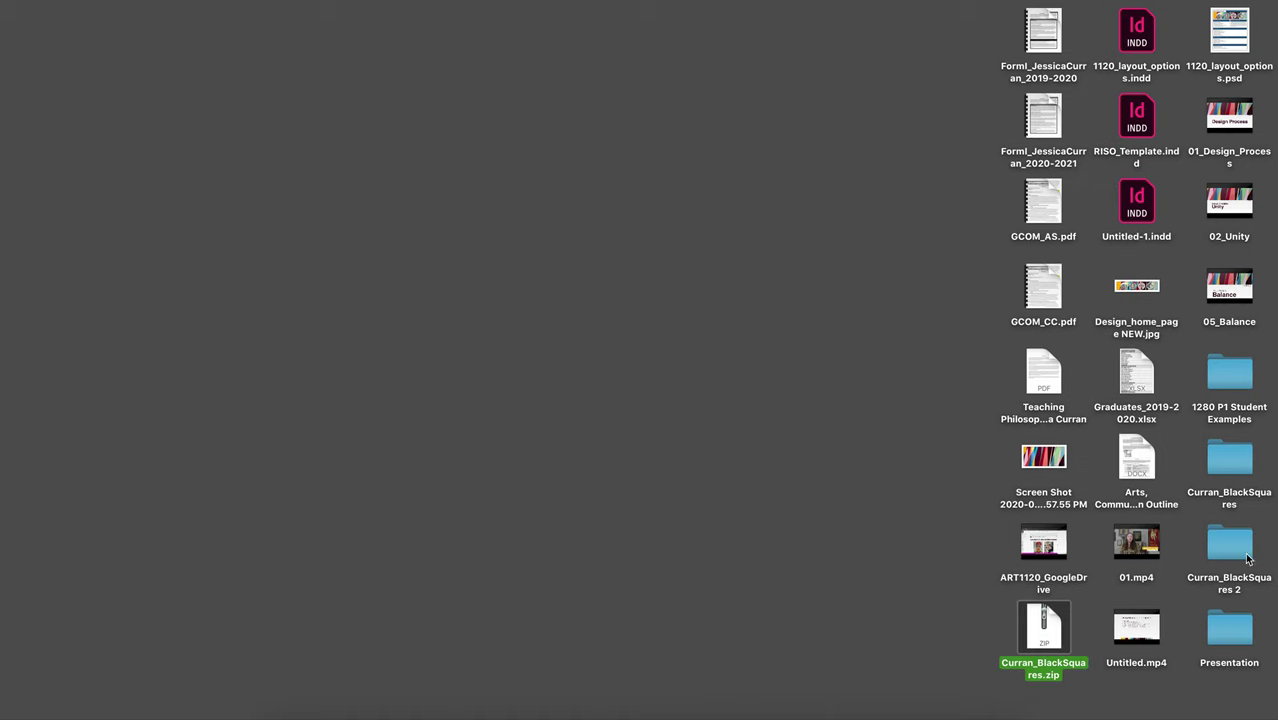
double_click(1233, 547)
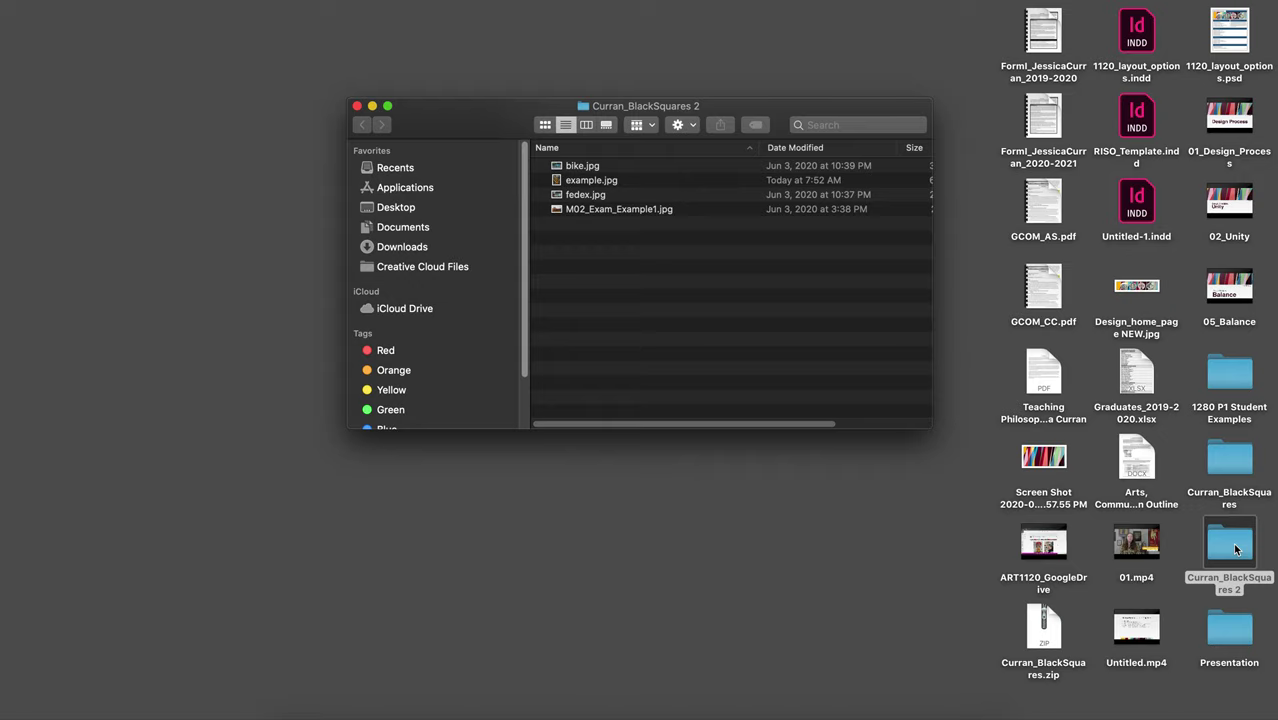
click(357, 105)
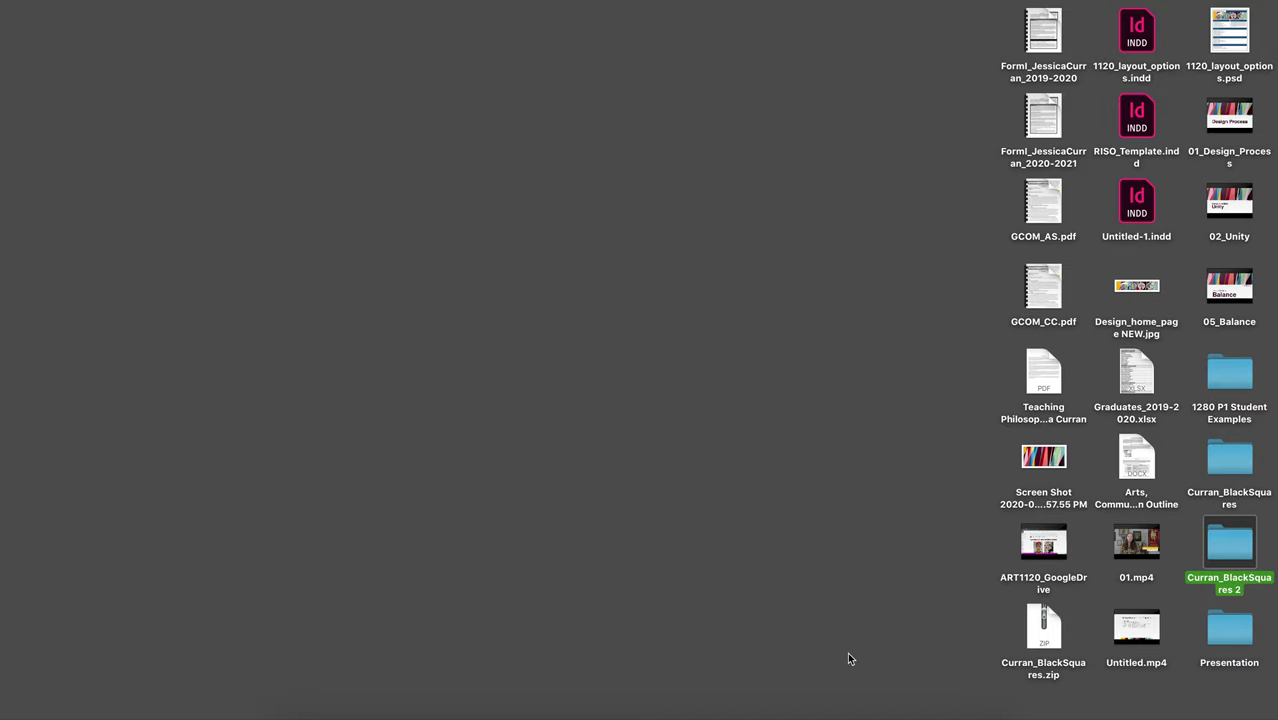
click(731, 575)
- Switch back to the Canvas discussion and write "This is my artwork for the project. Isn't it wonderful!" in the reply
click(921, 714)
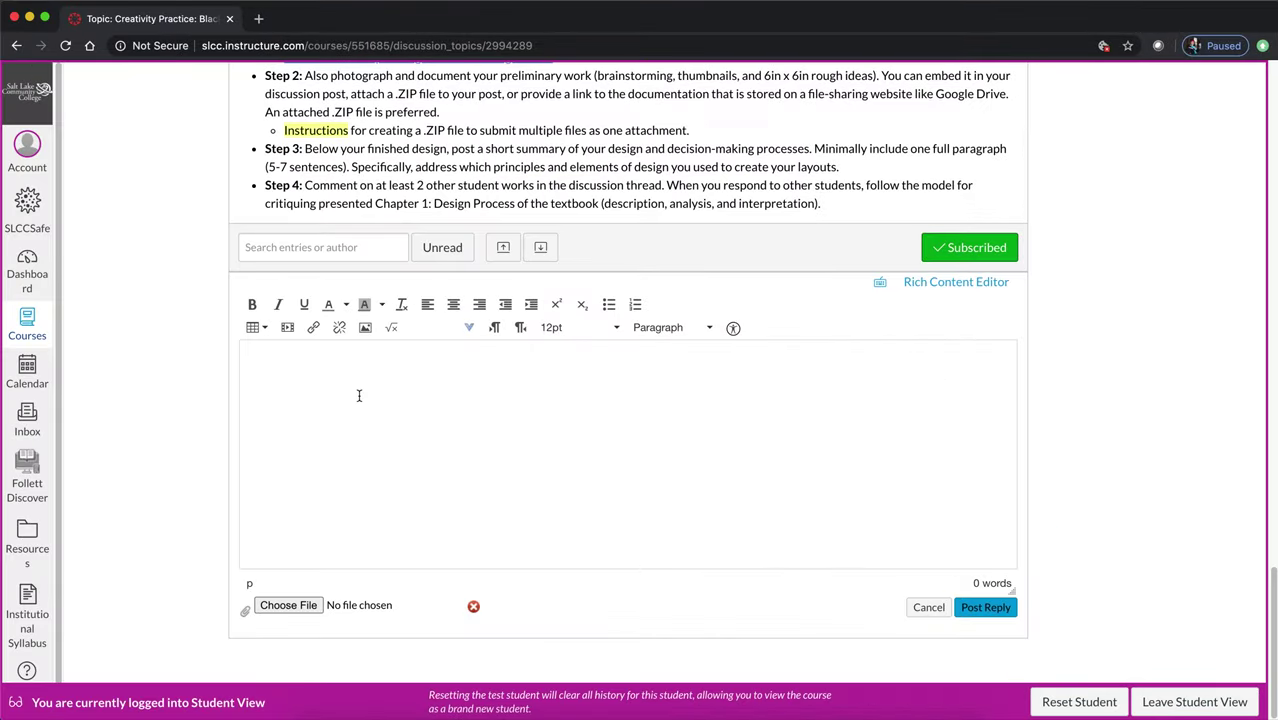
text(This is my artwork for the prohect)
key(BackSpace)
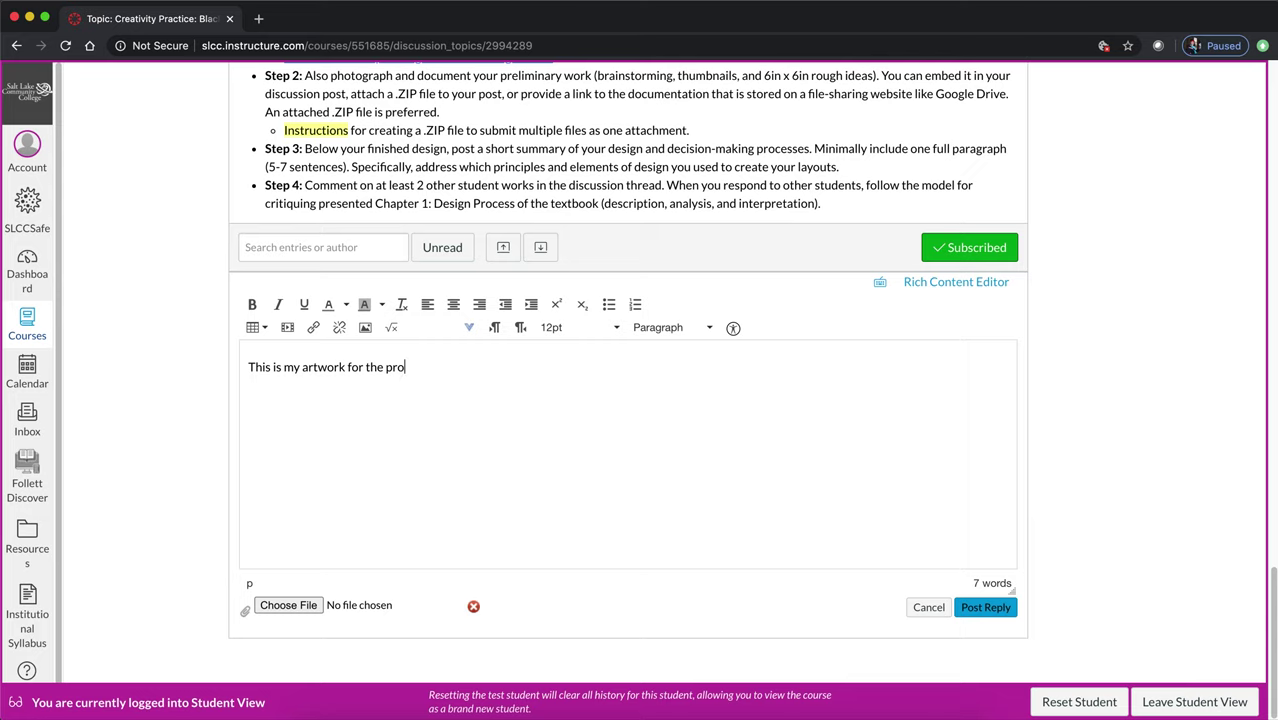
text(ject. Isn't it wonderful!)
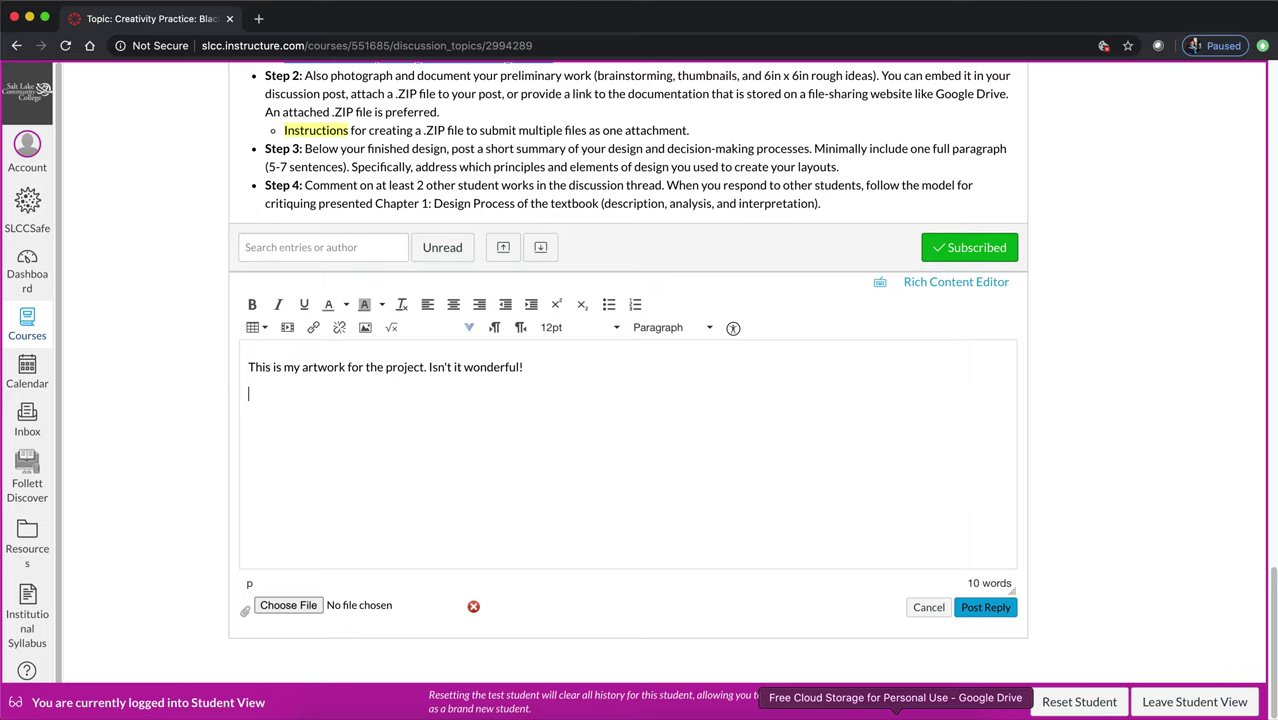
- Switch to Google Drive, open bike.jpg in its own window and copy its HTML embed code
click(895, 714)
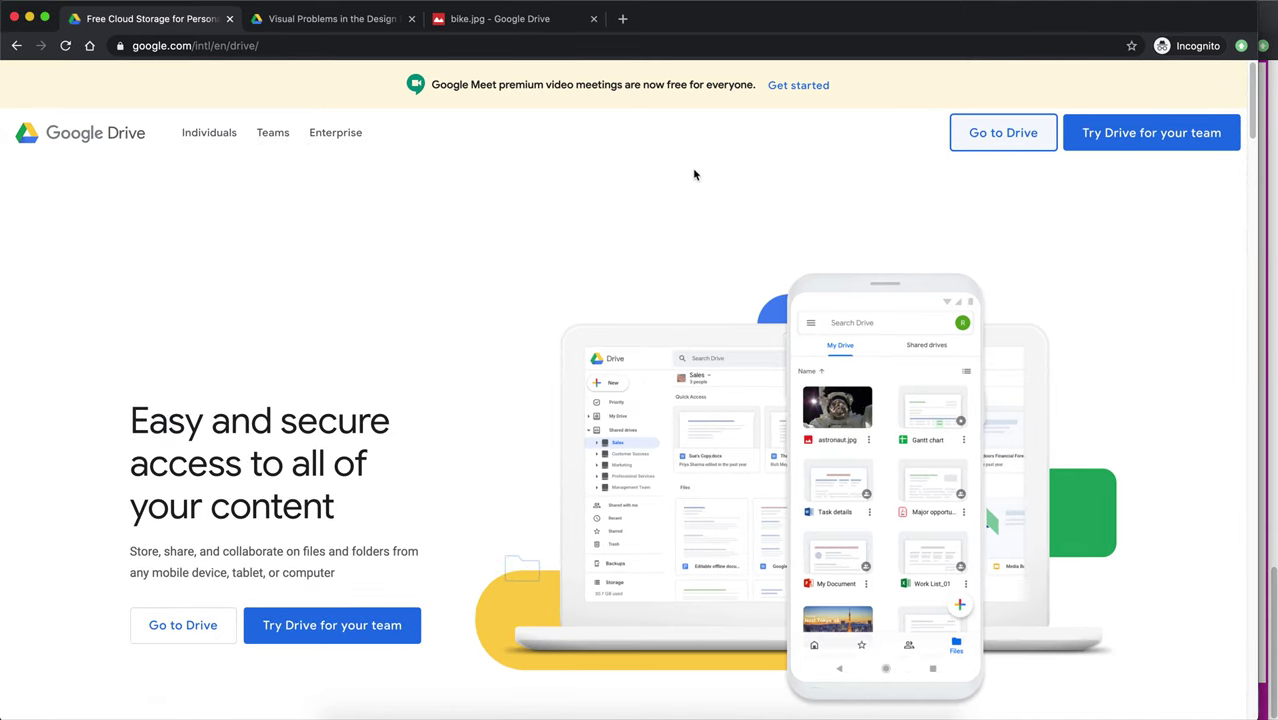
click(984, 138)
click(546, 18)
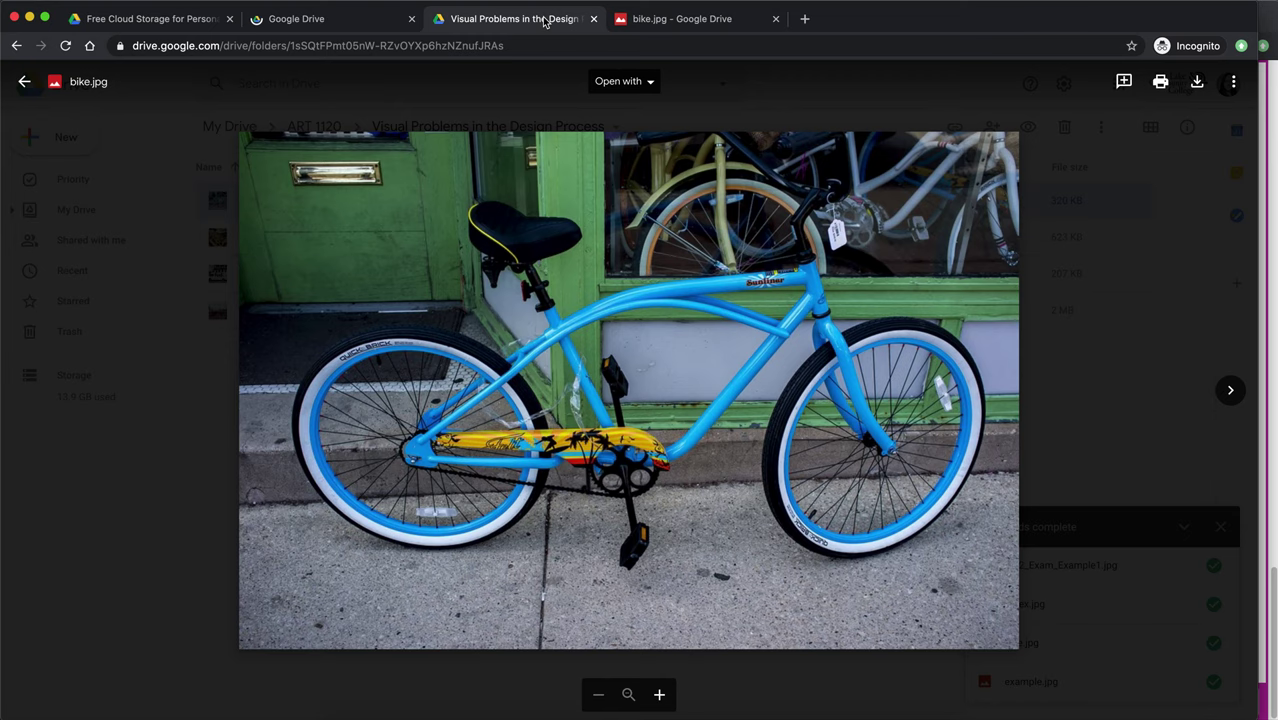
click(1233, 81)
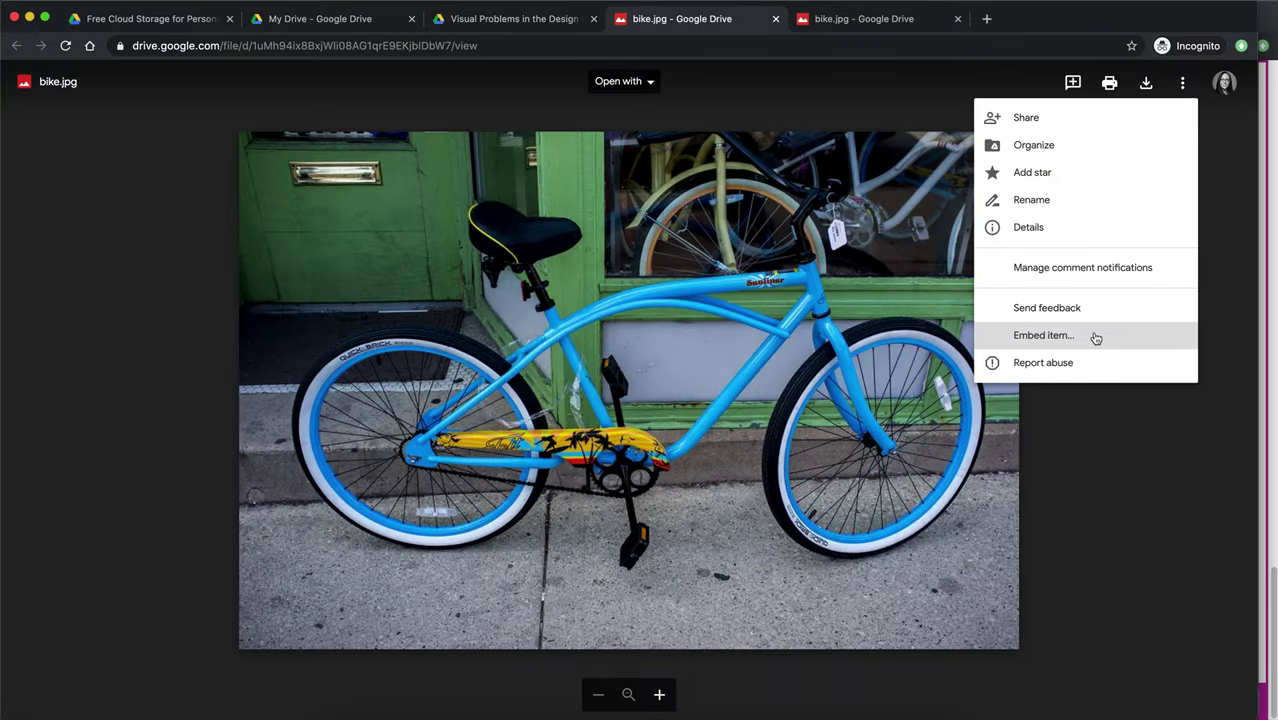
click(1095, 336)
triple_click(690, 392)
key(super+c)
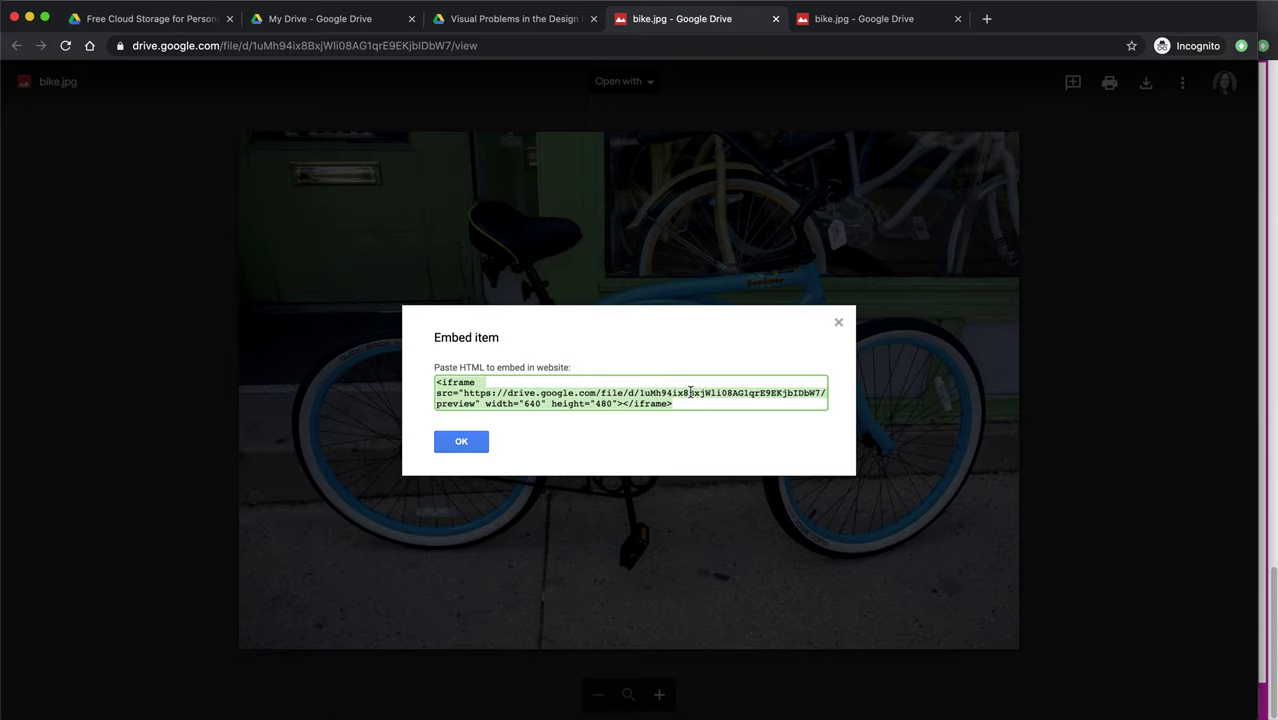
- Switch back to the Canvas reply and replace the empty paragraph in its HTML with the copied bike.jpg embed code, returning to the rich content view
click(30, 18)
click(956, 282)
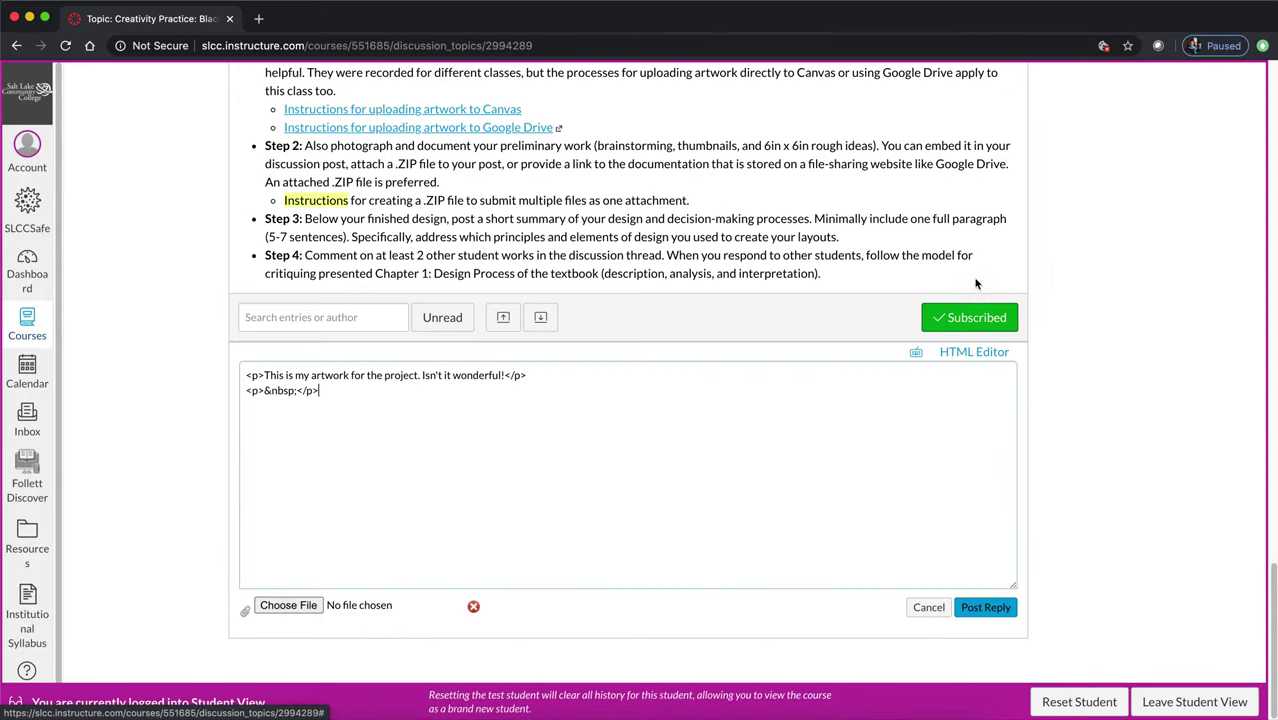
triple_click(235, 397)
key(super+v)
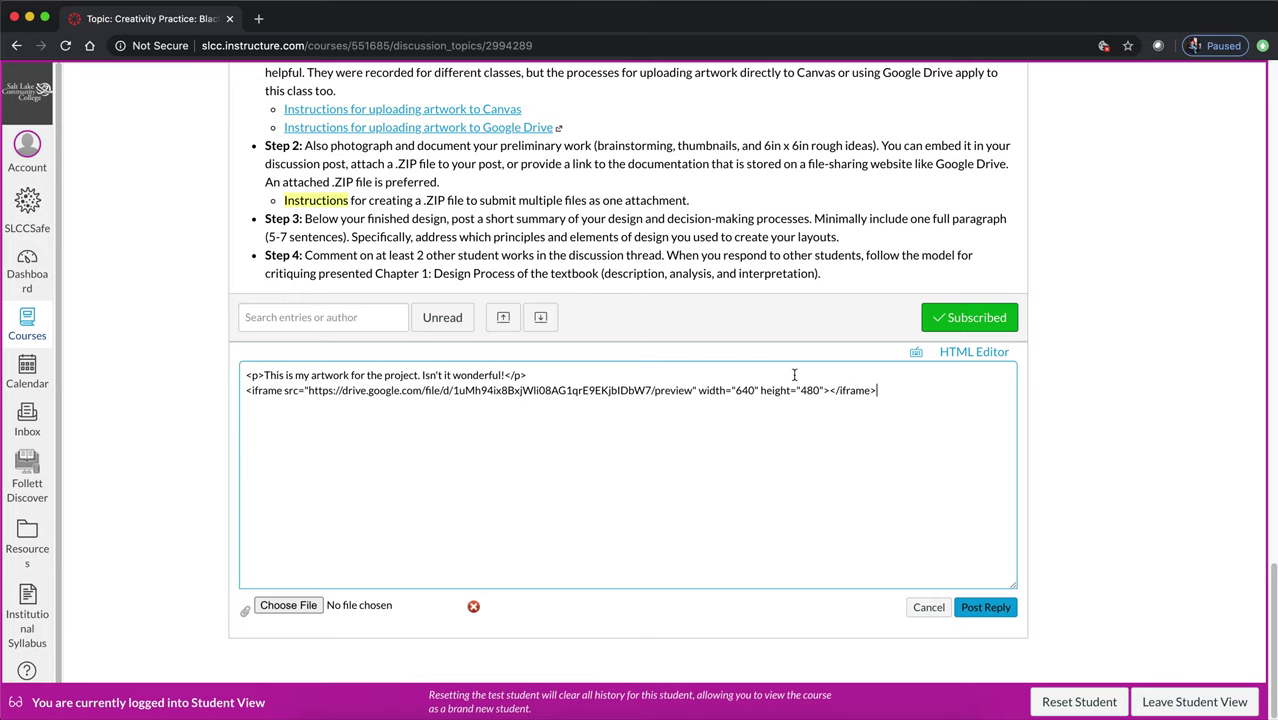
click(975, 353)
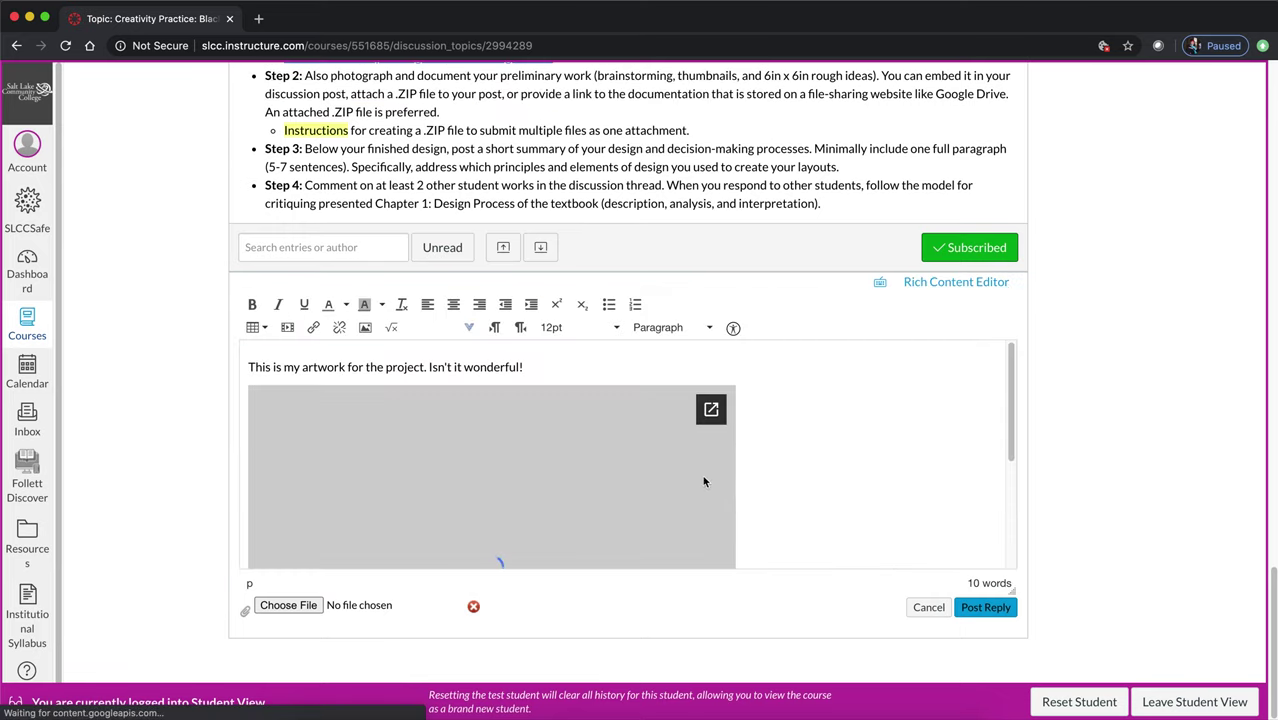
scroll(806, 485, down, 2)
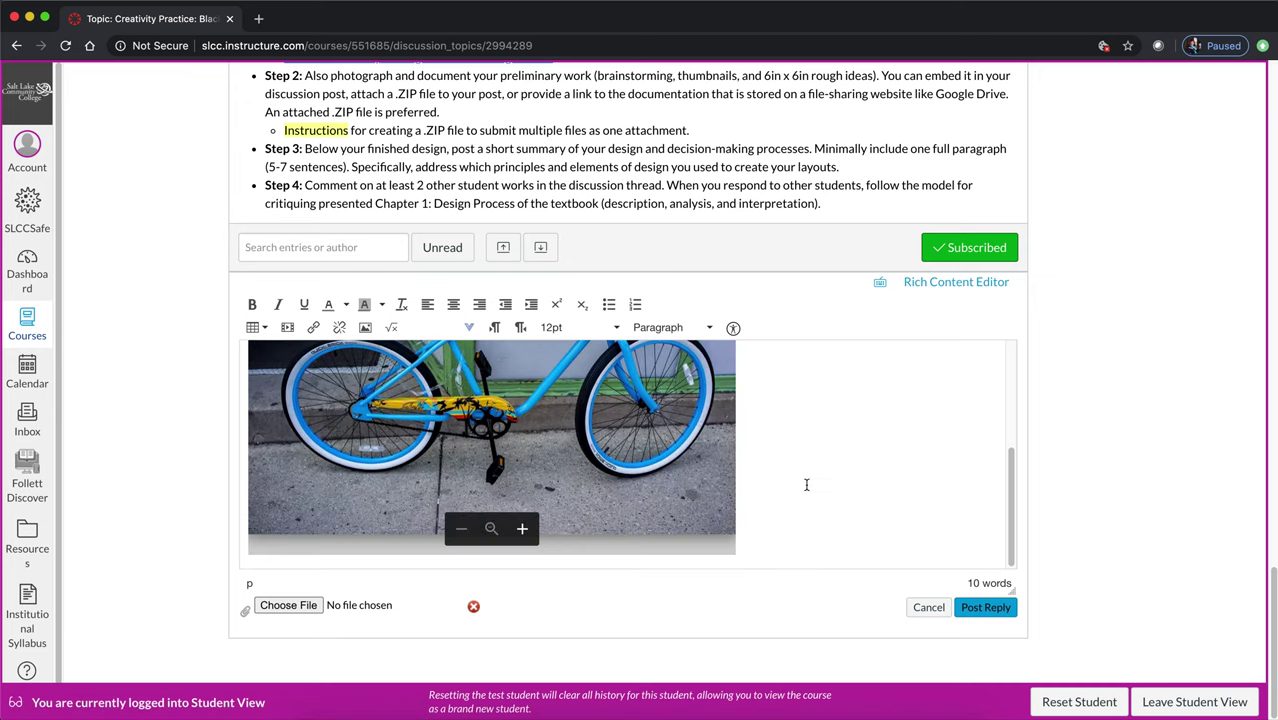
- Attach the BlackSquares ZIP file from the desktop to the discussion reply and post it
click(289, 606)
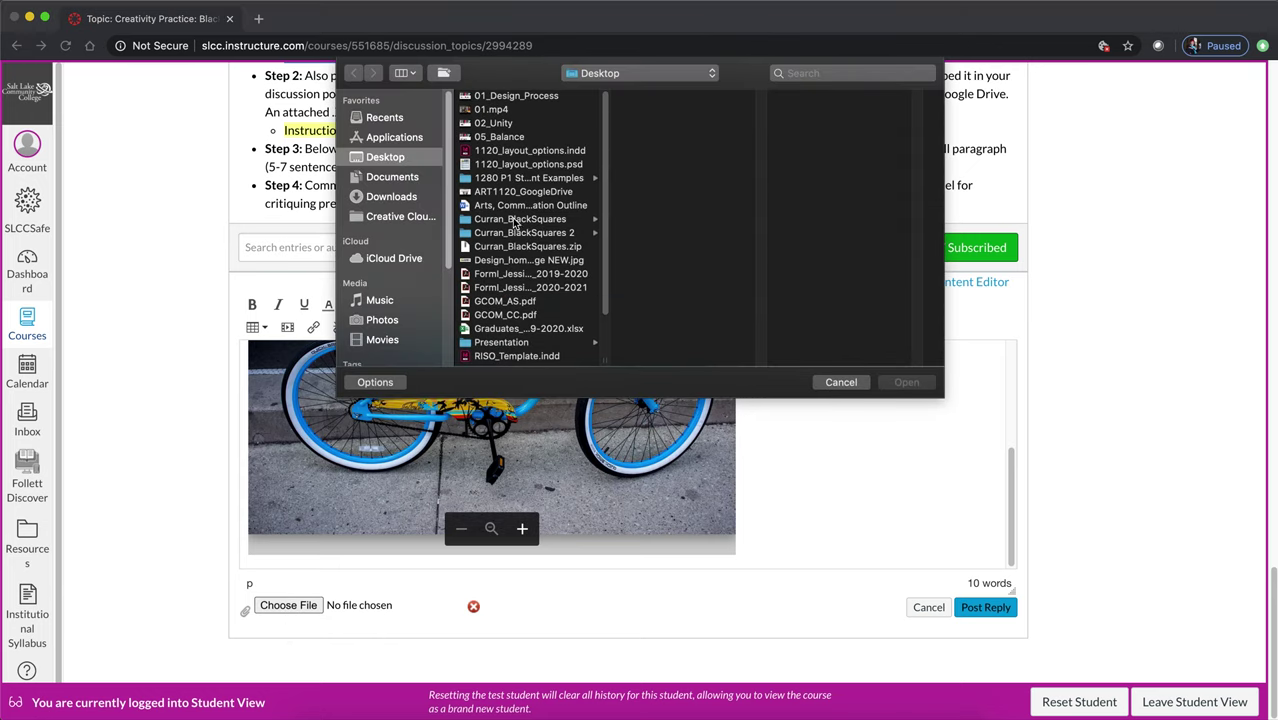
click(514, 247)
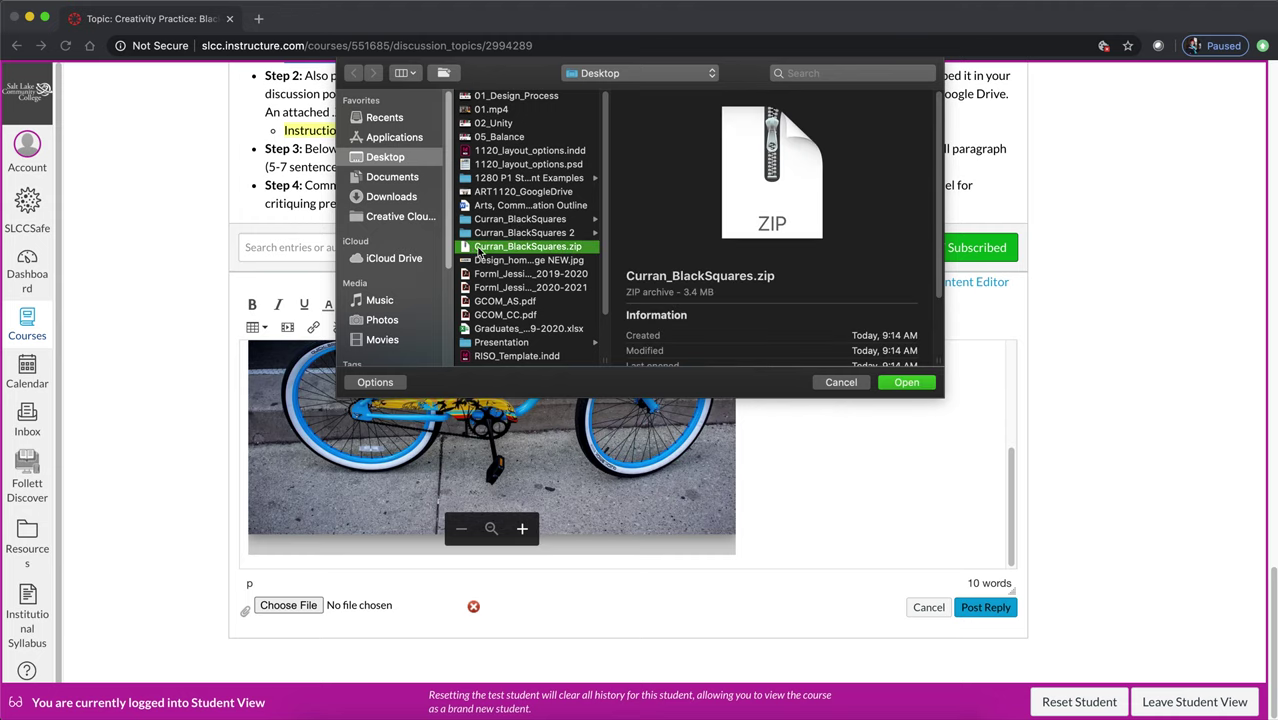
click(907, 387)
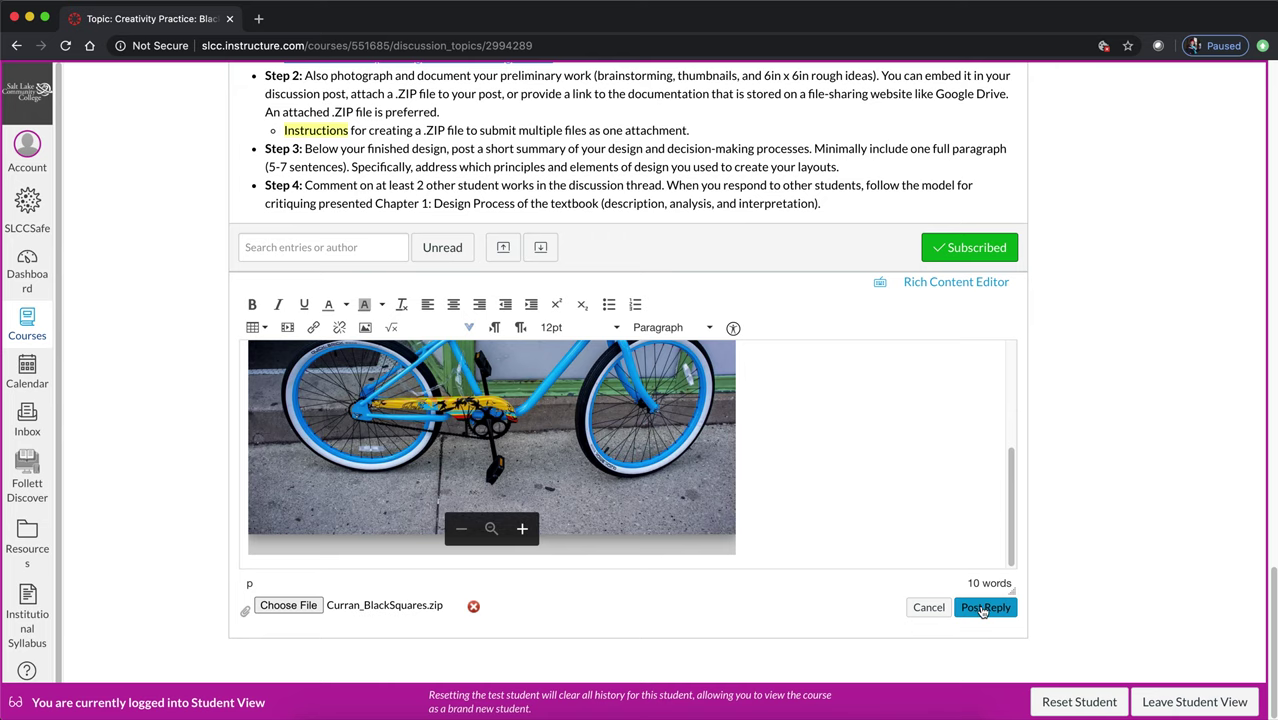
click(983, 610)
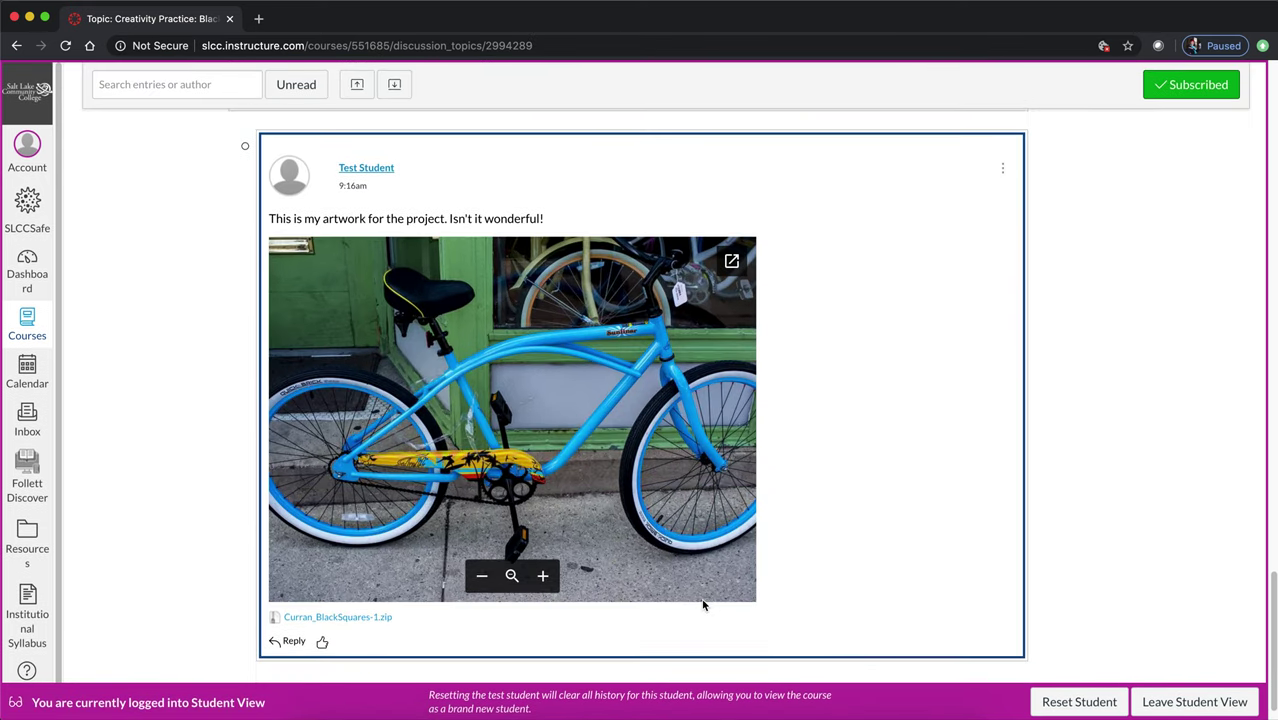
- Review the posted reply with its bike image zoomed out, and download the ZIP attachment to check the images in its extracted folder
click(483, 579)
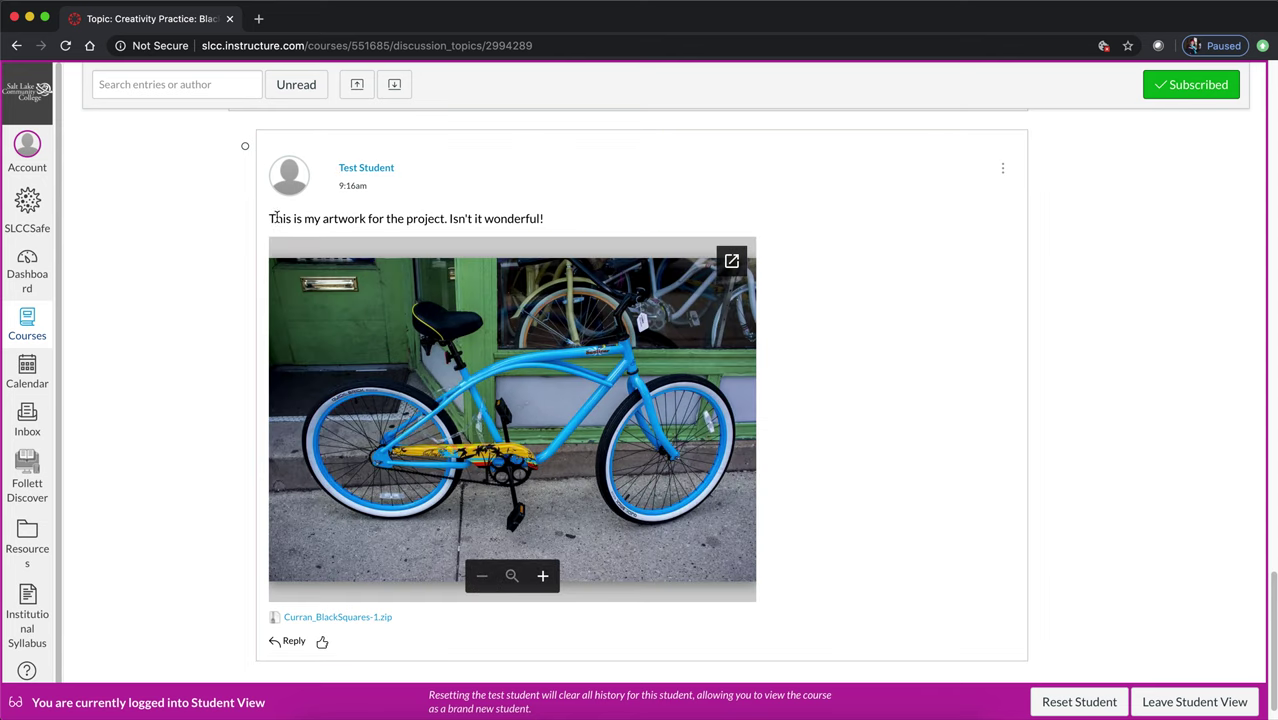
drag(270, 219, 494, 217)
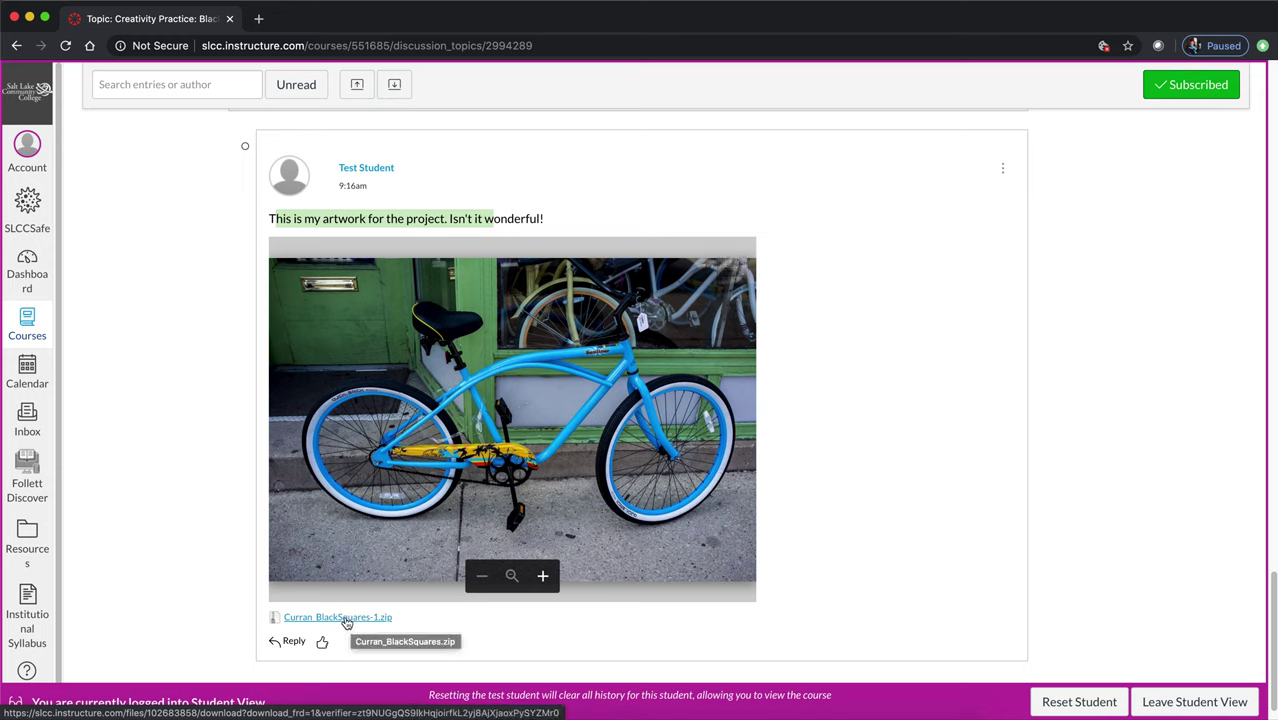
click(345, 618)
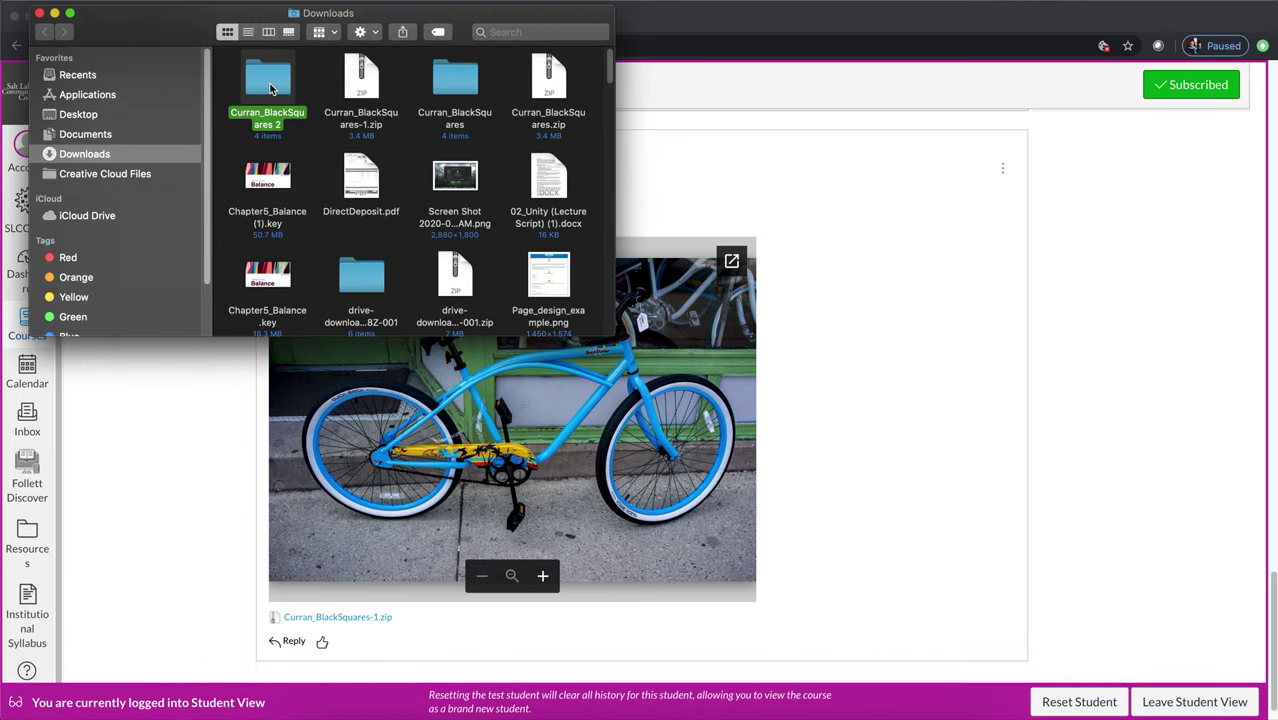
double_click(269, 89)
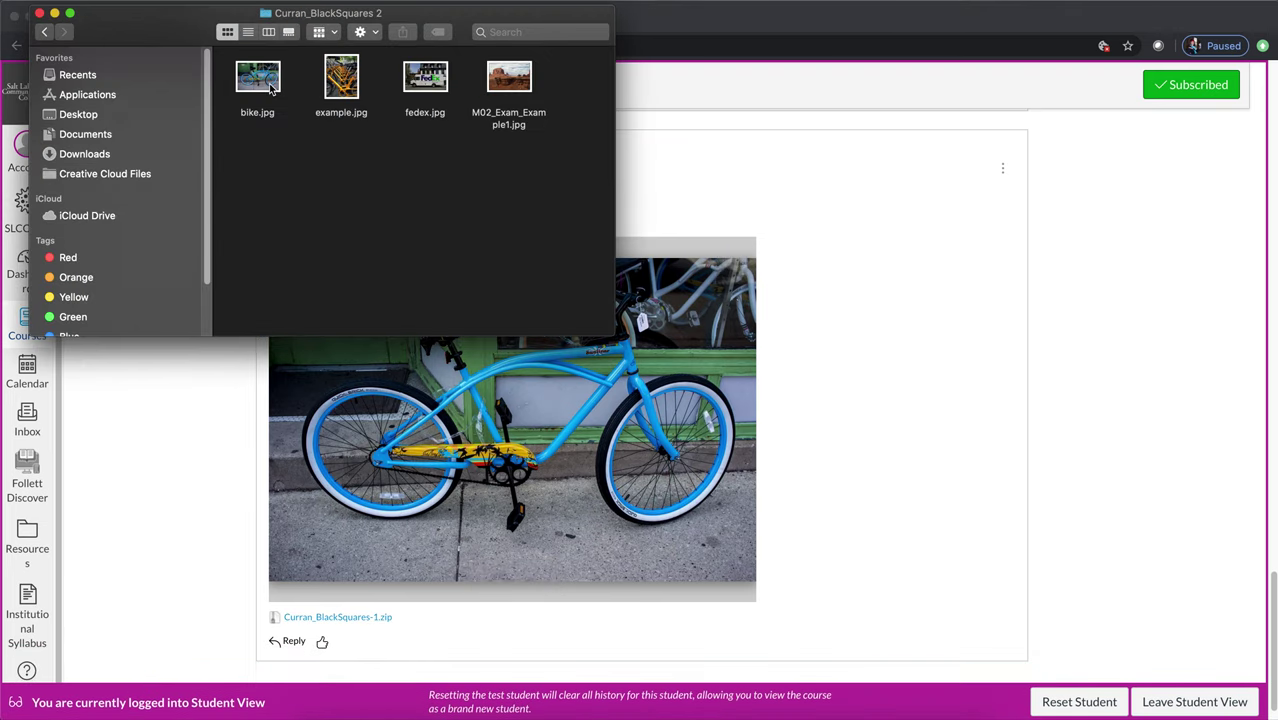
click(39, 12)
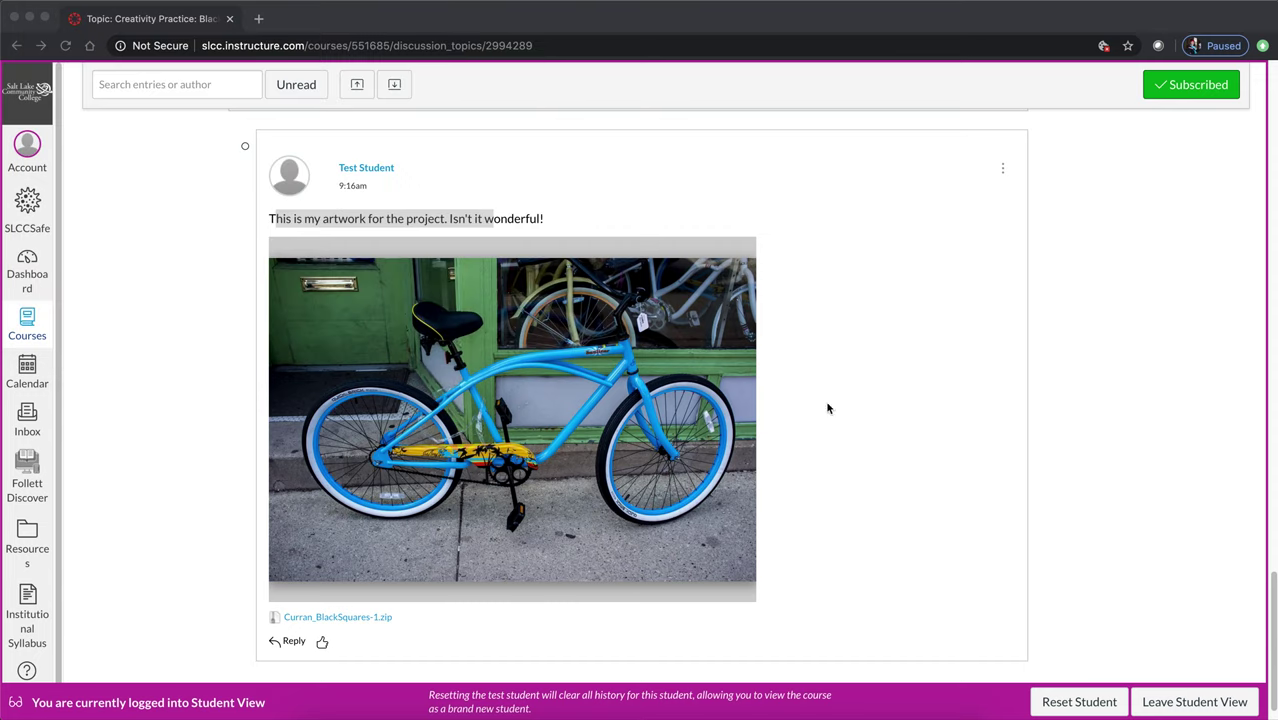